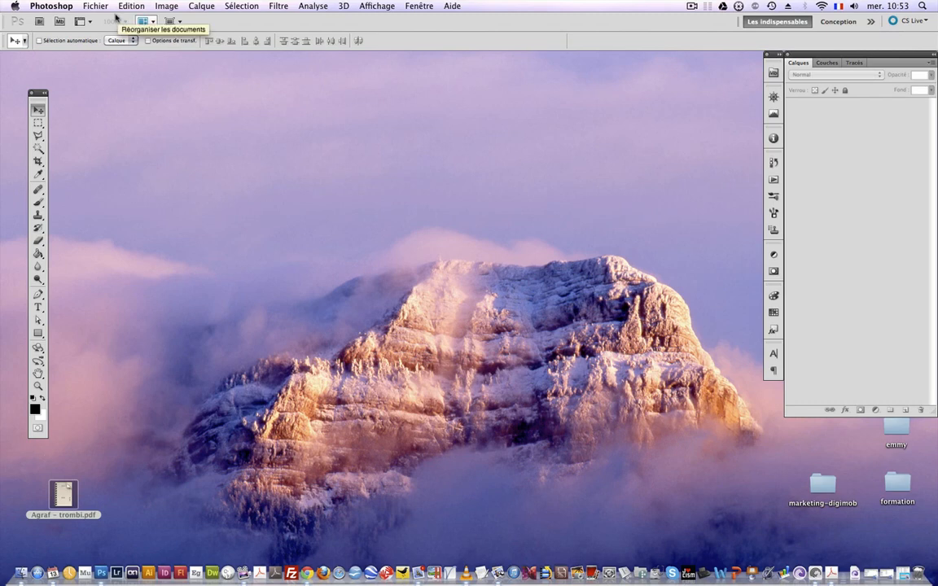
- Check the number of history states in the Performance preferences
{"action": "left_click", "coordinate": [93, 6]}
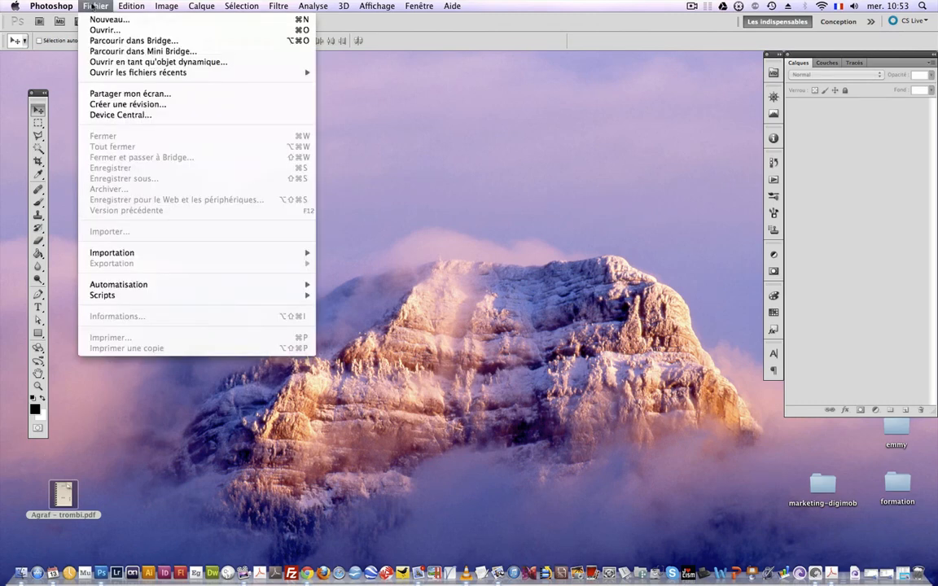
{"action": "mouse_move", "coordinate": [66, 7]}
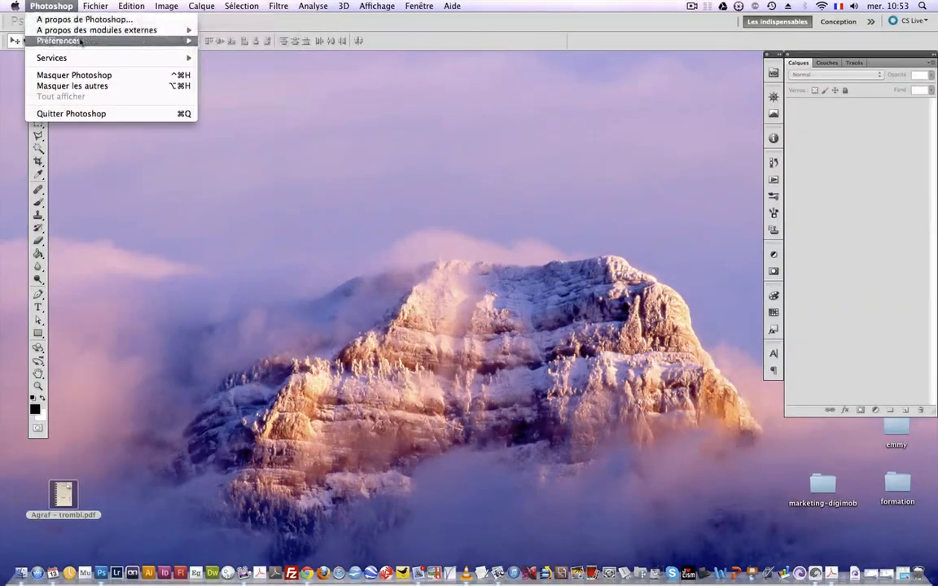
{"action": "mouse_move", "coordinate": [81, 42]}
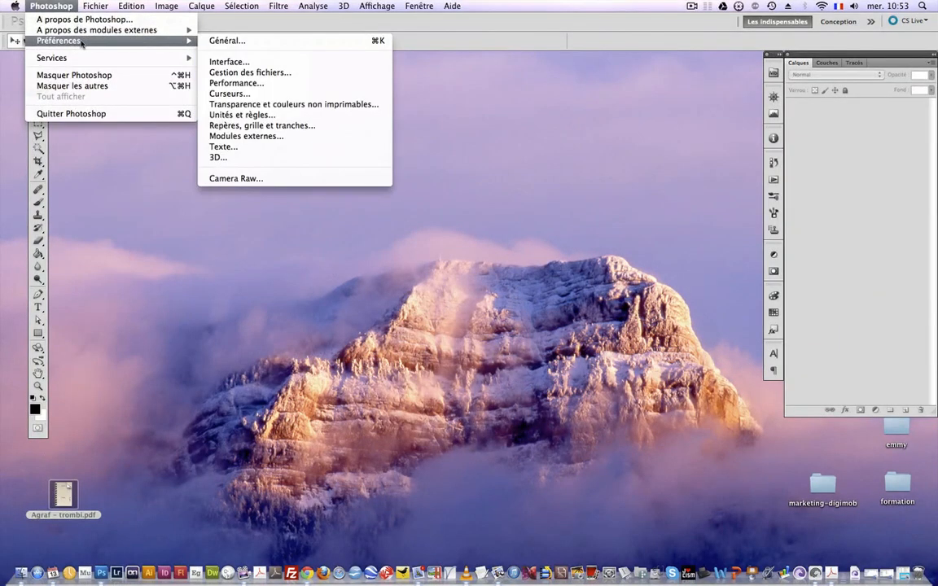
{"action": "left_click", "coordinate": [259, 84]}
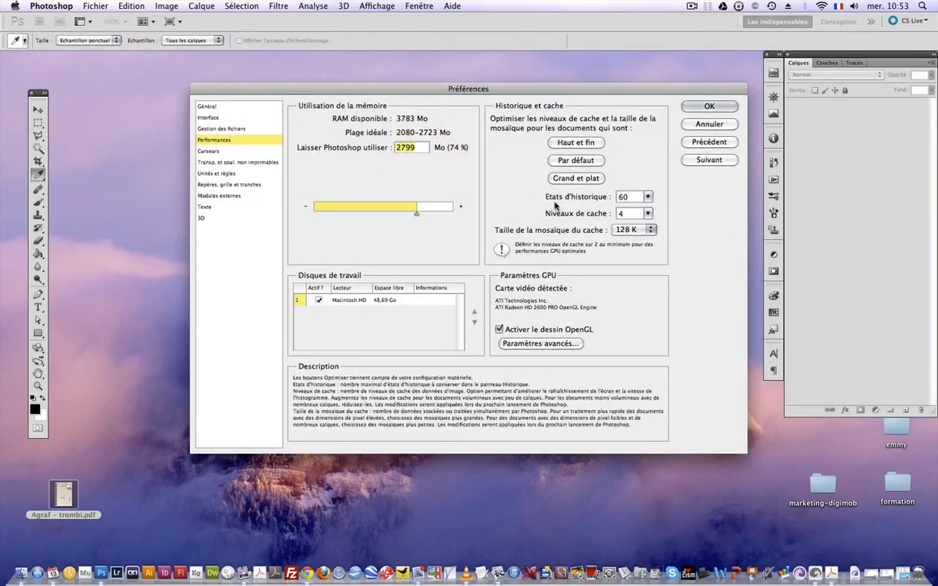
{"action": "key", "text": "Tab"}
{"action": "double_click", "coordinate": [628, 197]}
{"action": "left_click", "coordinate": [708, 107]}
- Create a 210 × 297 mm A4 document at 300 pixels/inch in RGB with a white background, and show it full screen
{"action": "left_click", "coordinate": [98, 10]}
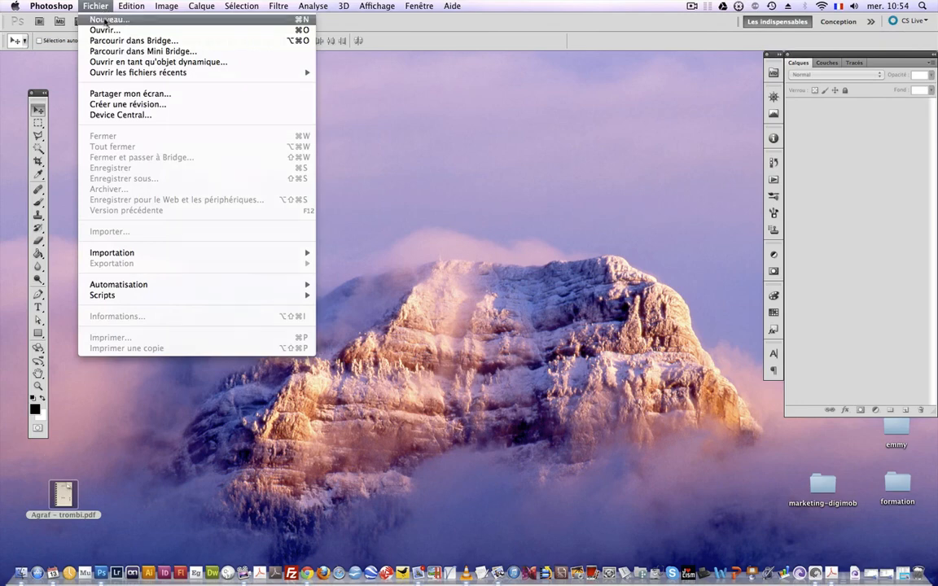
{"action": "left_click", "coordinate": [108, 21]}
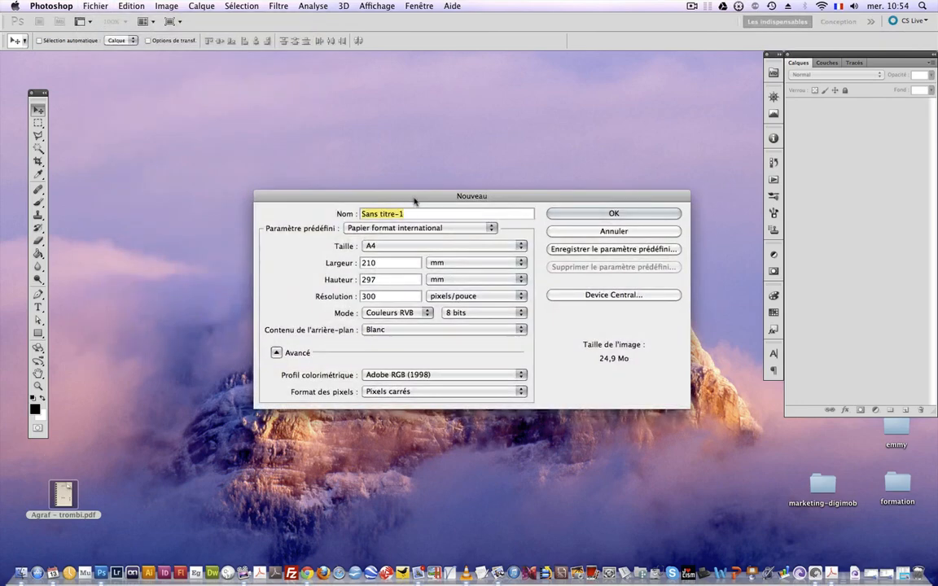
{"action": "left_click_drag", "start_coordinate": [415, 201], "coordinate": [358, 195]}
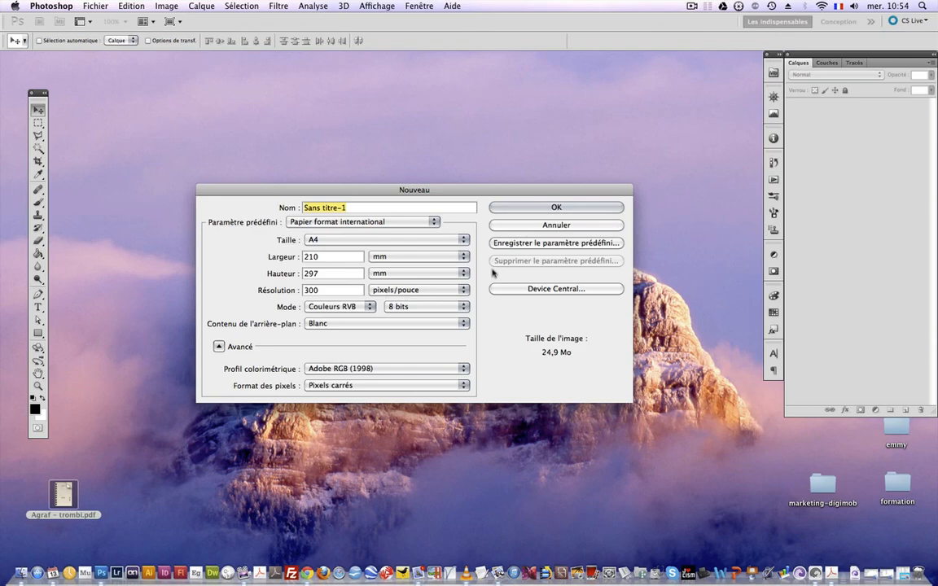
{"action": "left_click", "coordinate": [501, 207]}
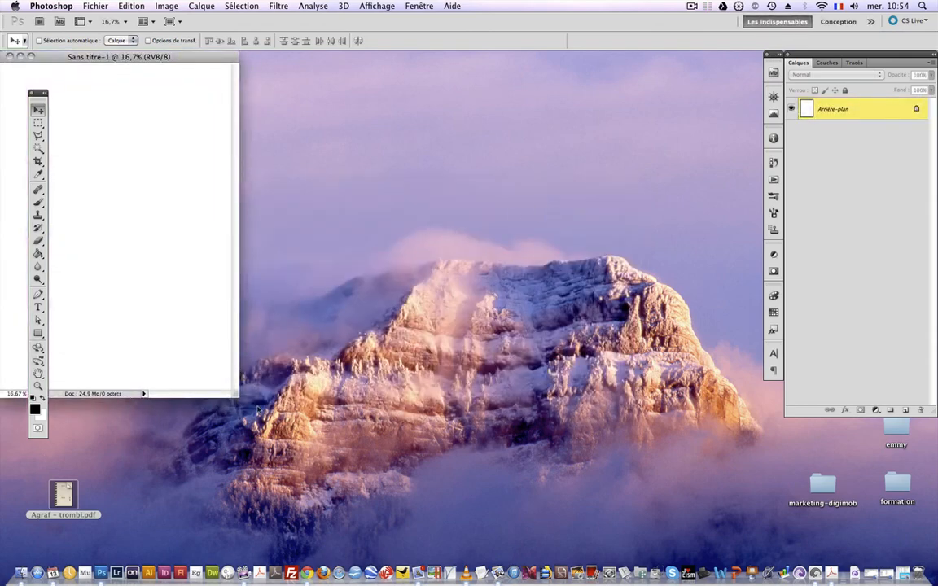
{"action": "key", "text": "f"}
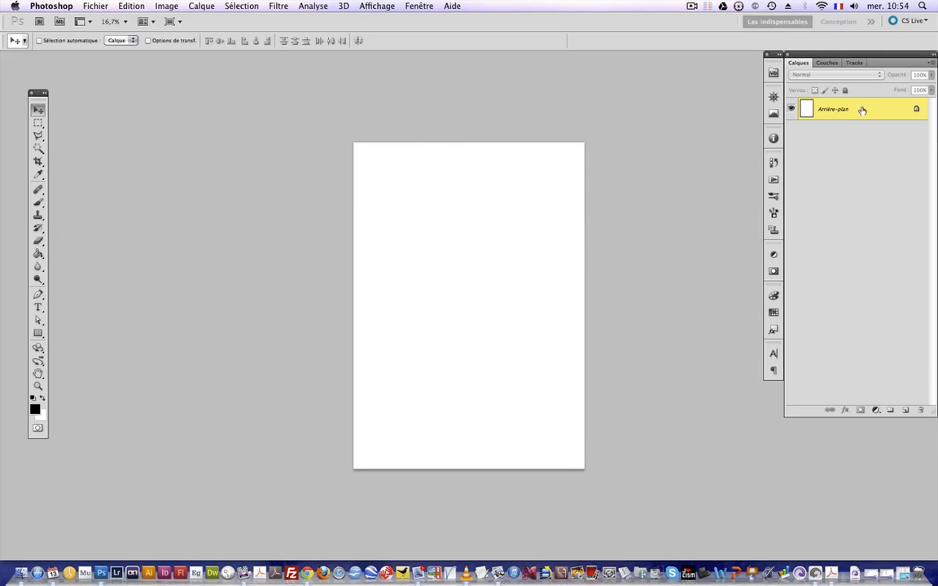
- Add a new layer and outline a five-pointed star selection about 208 px wide near the page's upper-left corner with the Polygonal Lasso
{"action": "left_click", "coordinate": [905, 411]}
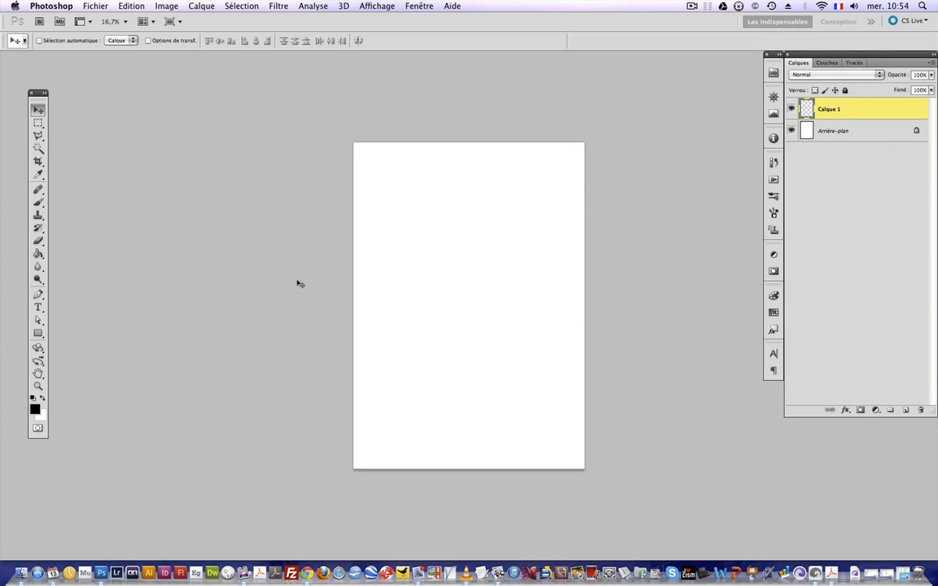
{"action": "key", "text": "z"}
{"action": "left_click", "coordinate": [409, 254]}
{"action": "left_click", "coordinate": [425, 247]}
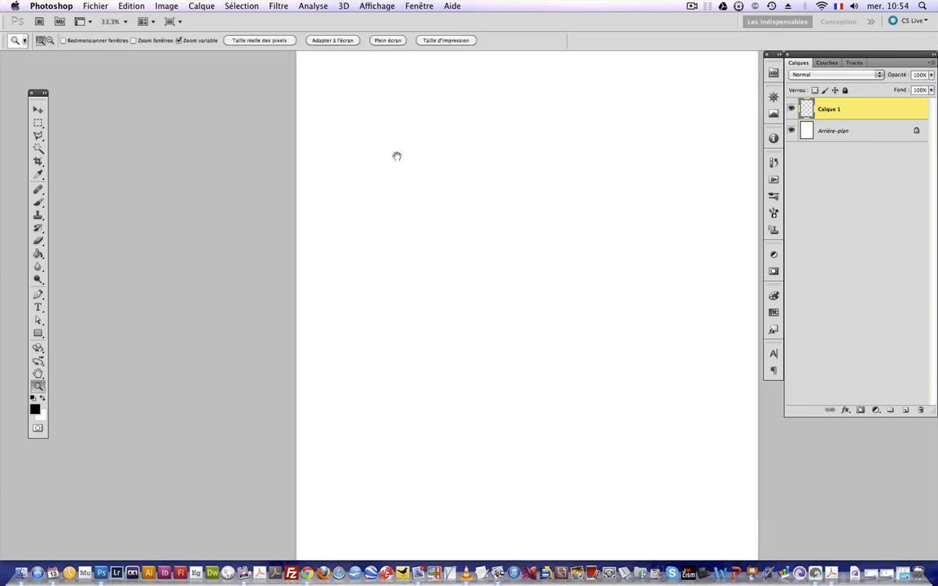
{"action": "left_click_drag", "start_coordinate": [397, 156], "coordinate": [315, 315]}
{"action": "left_click", "coordinate": [288, 242]}
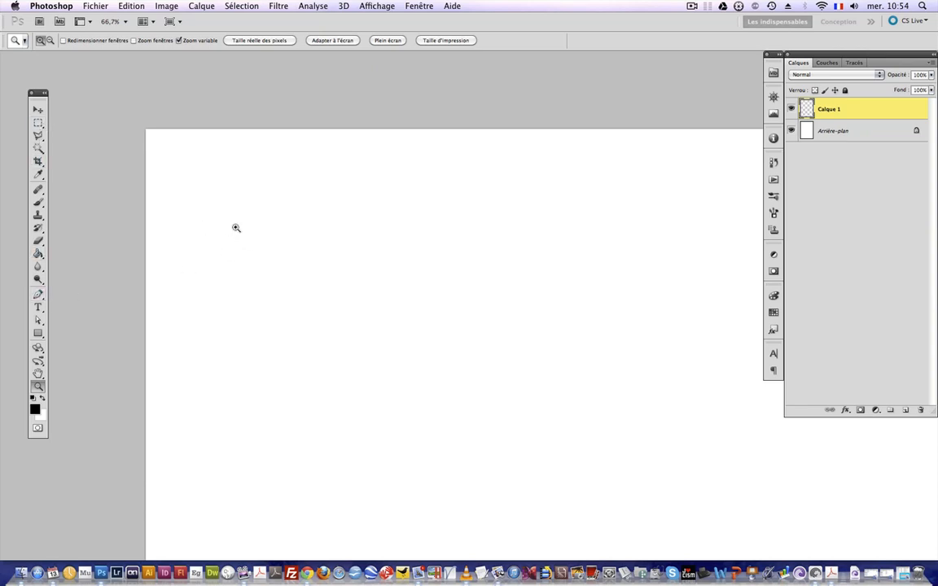
{"action": "key", "text": "alt"}
{"action": "left_click", "coordinate": [262, 236], "text": "alt"}
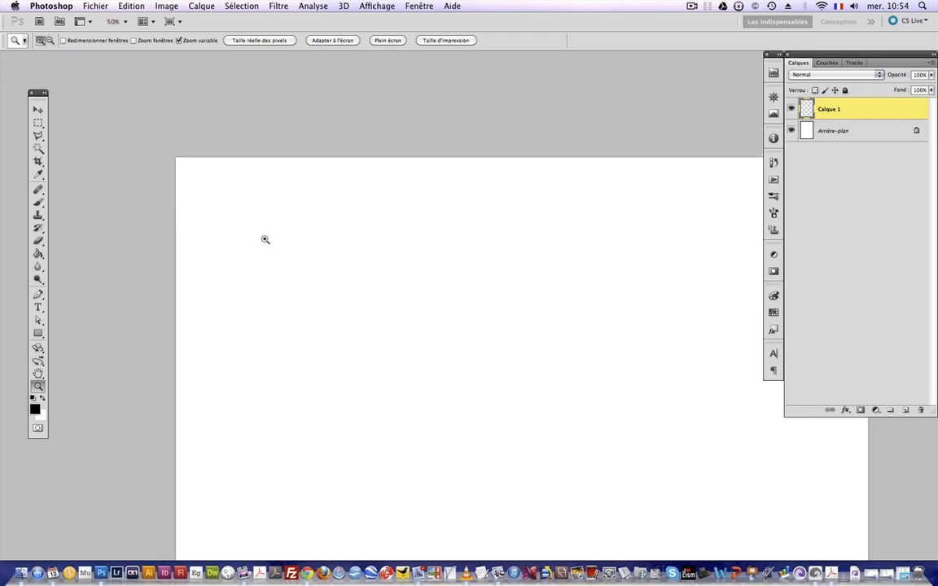
{"action": "left_click", "coordinate": [263, 237]}
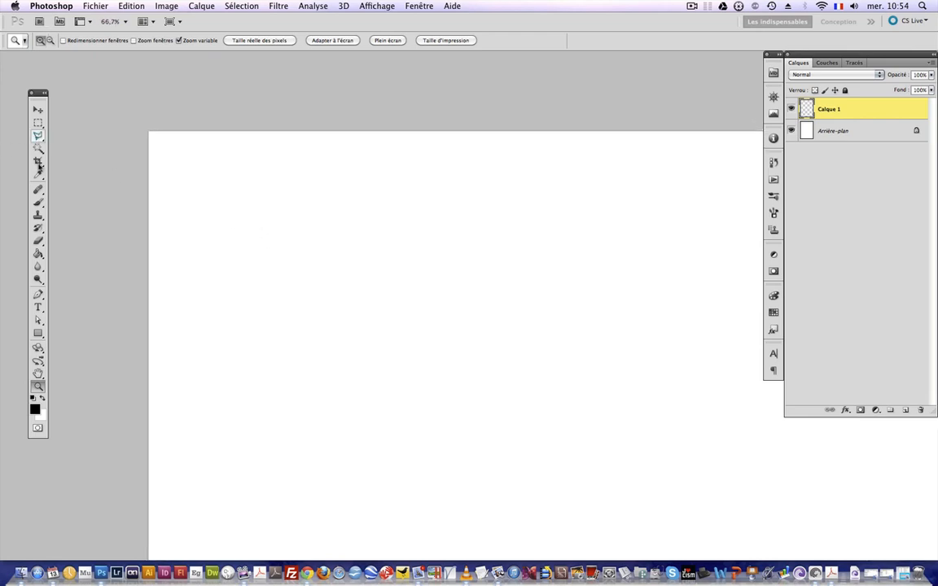
{"action": "left_click", "coordinate": [37, 135]}
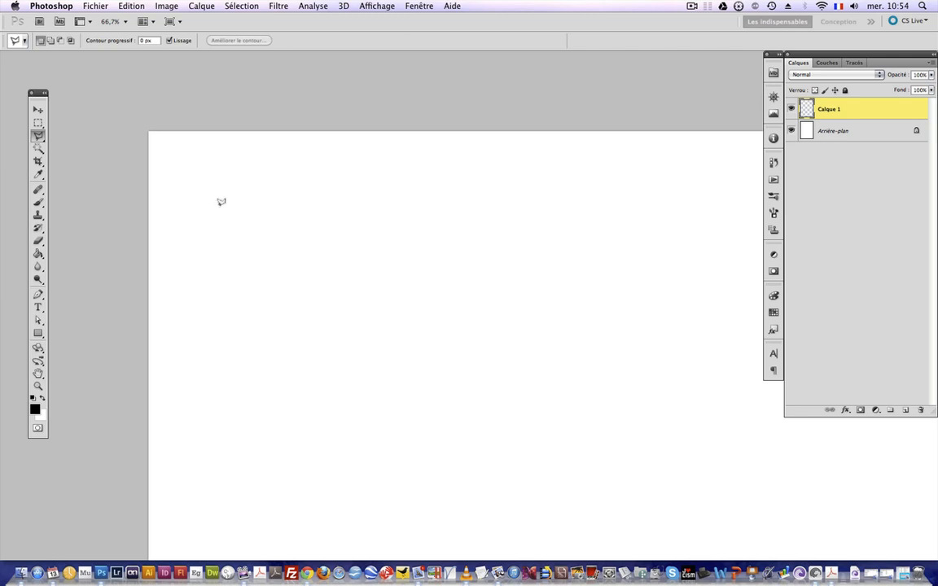
{"action": "mouse_move", "coordinate": [220, 205]}
{"action": "left_mouse_down"}
{"action": "mouse_move", "coordinate": [255, 206]}
{"action": "mouse_move", "coordinate": [244, 205]}
{"action": "mouse_move", "coordinate": [258, 182]}
{"action": "mouse_move", "coordinate": [271, 204]}
{"action": "mouse_move", "coordinate": [309, 207]}
{"action": "mouse_move", "coordinate": [299, 202]}
{"action": "mouse_move", "coordinate": [275, 226]}
{"action": "mouse_move", "coordinate": [284, 220]}
{"action": "mouse_move", "coordinate": [286, 246]}
{"action": "mouse_move", "coordinate": [258, 231]}
{"action": "mouse_move", "coordinate": [238, 247]}
{"action": "mouse_move", "coordinate": [245, 222]}
{"action": "mouse_move", "coordinate": [224, 204]}
{"action": "left_mouse_up"}
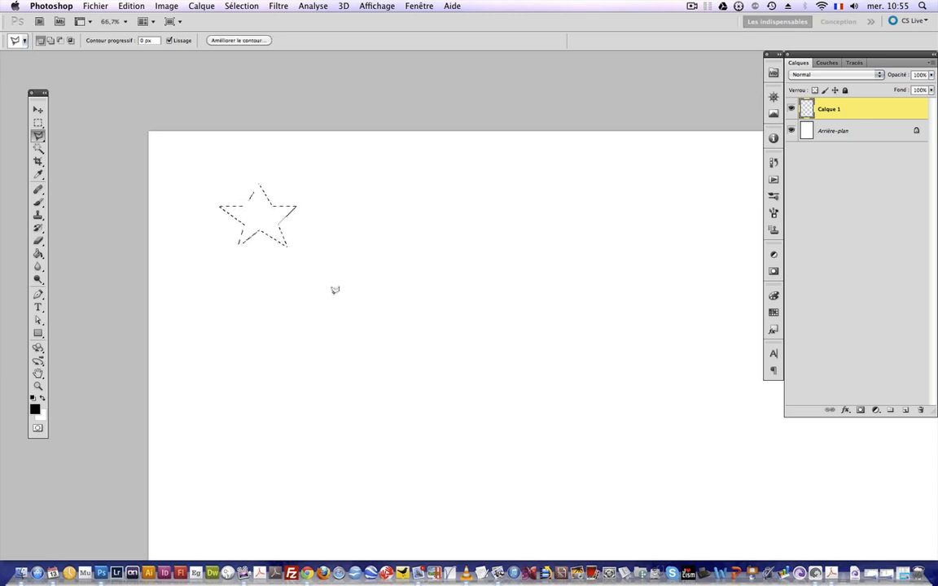
- Fill the star selection with the black foreground colour using the Paint Bucket, keeping the selection active
{"action": "key", "text": "g"}
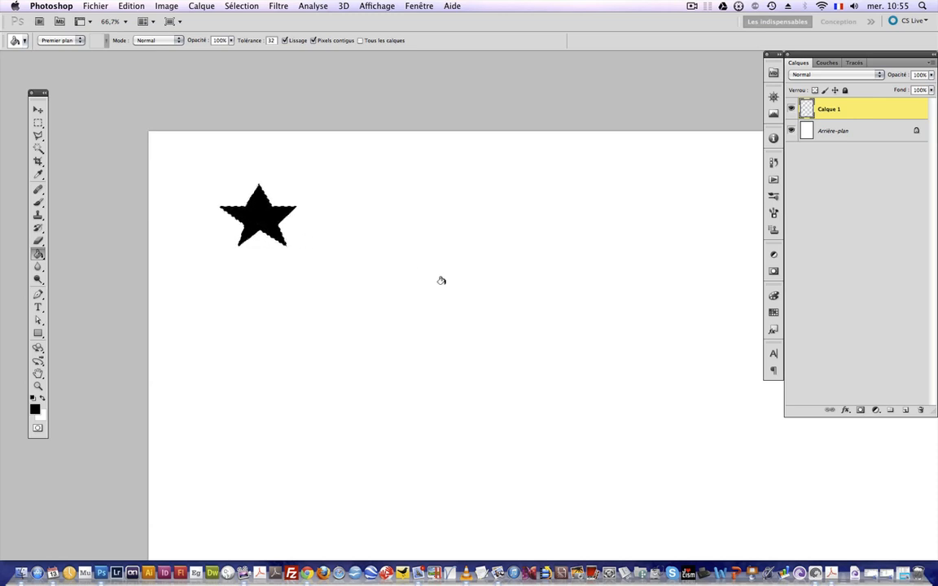
{"action": "left_click", "coordinate": [39, 254]}
{"action": "left_click", "coordinate": [90, 262]}
{"action": "left_click", "coordinate": [236, 6]}
{"action": "left_click", "coordinate": [37, 109]}
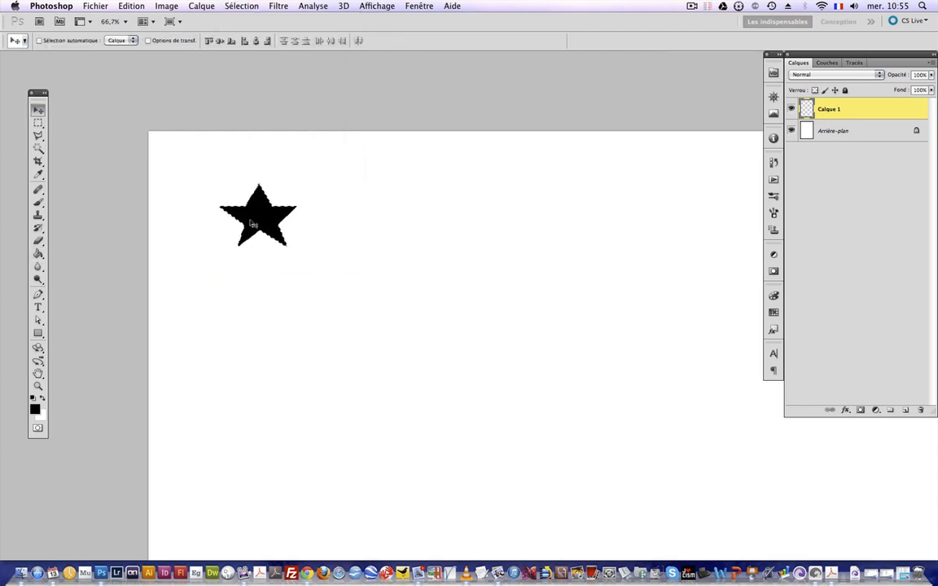
- Define the selected black star as a brush preset named "etoile 01"
{"action": "left_click", "coordinate": [133, 7]}
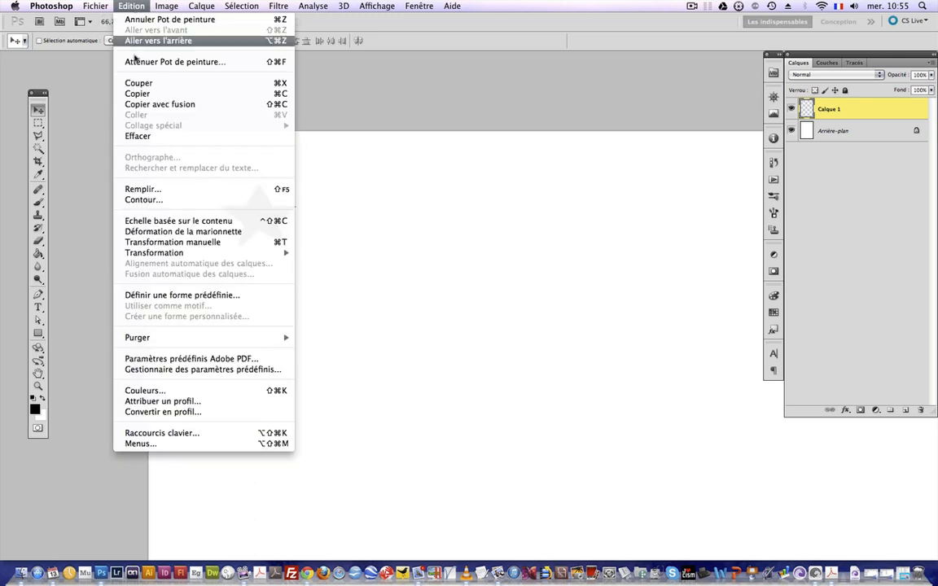
{"action": "left_click", "coordinate": [209, 297]}
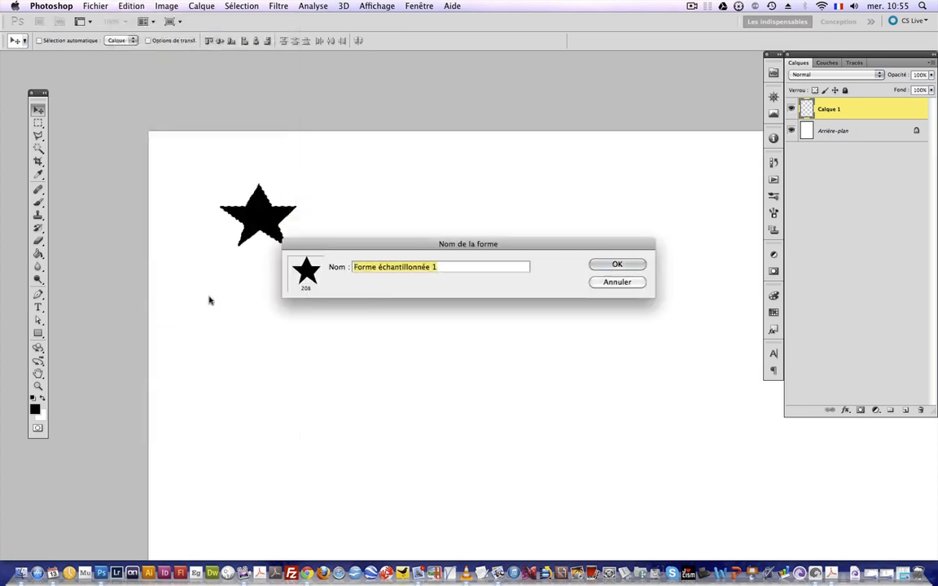
{"action": "type", "text": "etoile 01"}
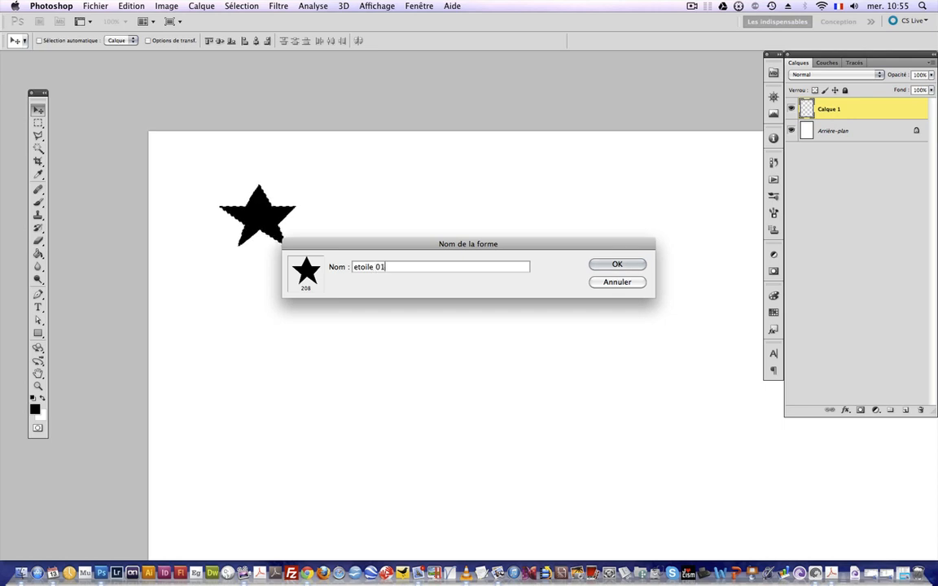
{"action": "left_click", "coordinate": [616, 265]}
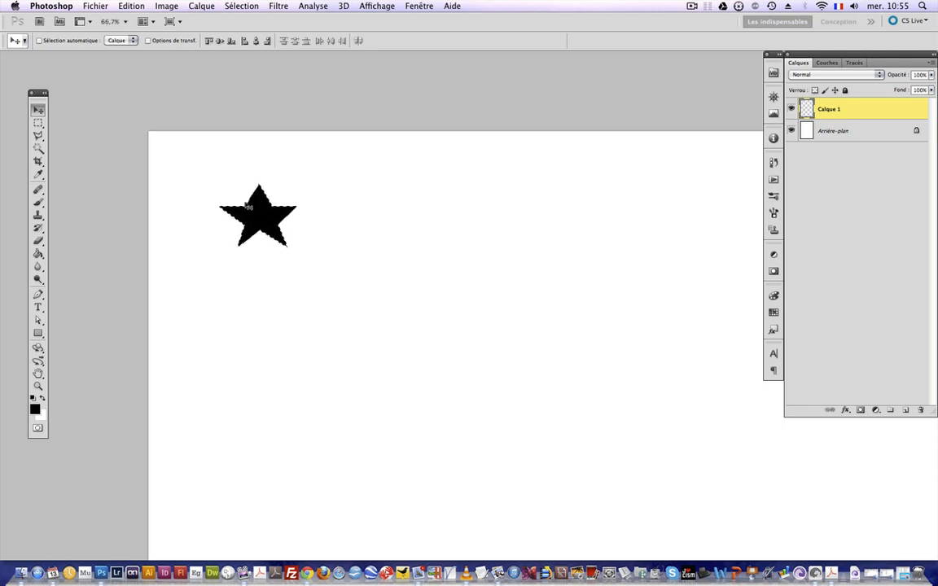
- Choose the new 208 px star tip for the Brush tool and clear the star selection
{"action": "left_click", "coordinate": [38, 204]}
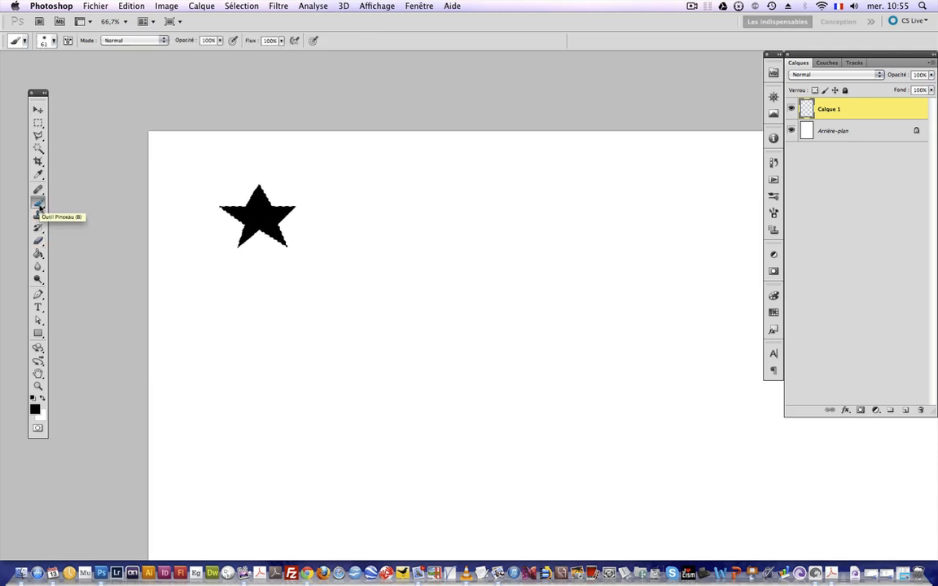
{"action": "left_click", "coordinate": [47, 39]}
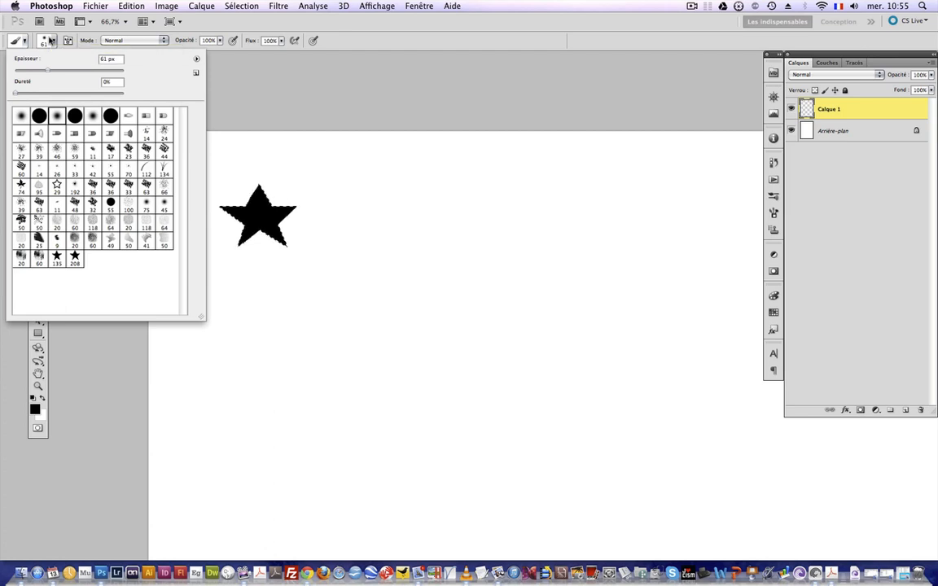
{"action": "left_click", "coordinate": [75, 258]}
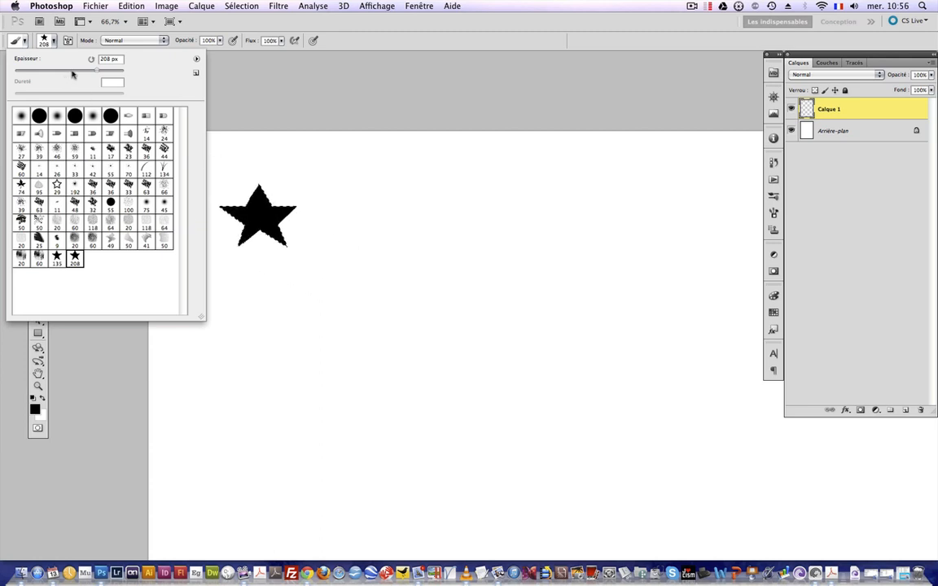
{"action": "left_click", "coordinate": [413, 311]}
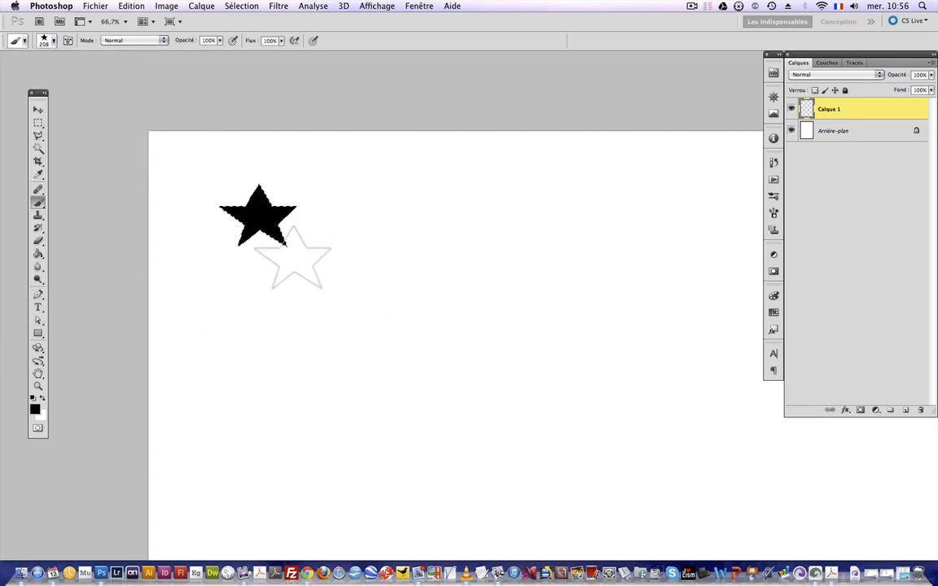
{"action": "left_click", "coordinate": [242, 5]}
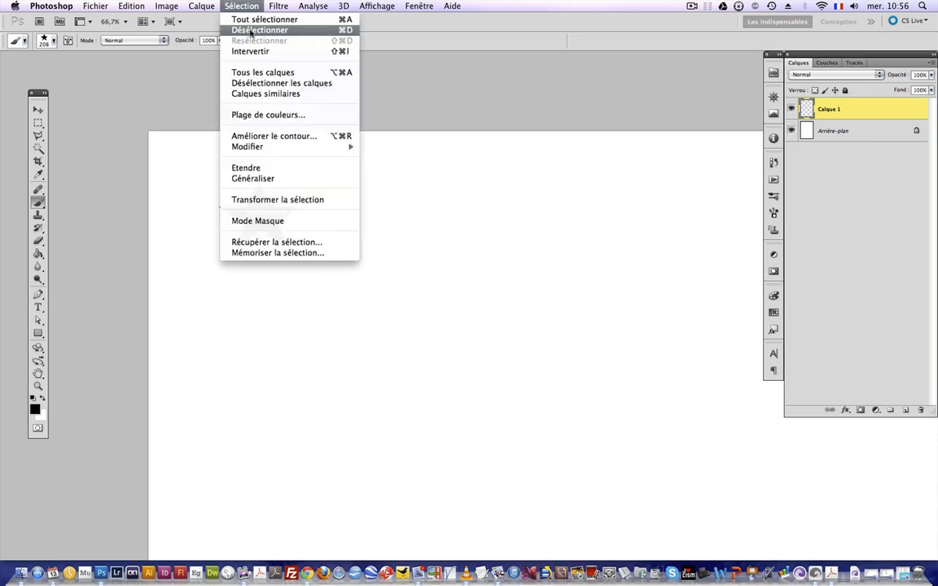
{"action": "left_click", "coordinate": [252, 30]}
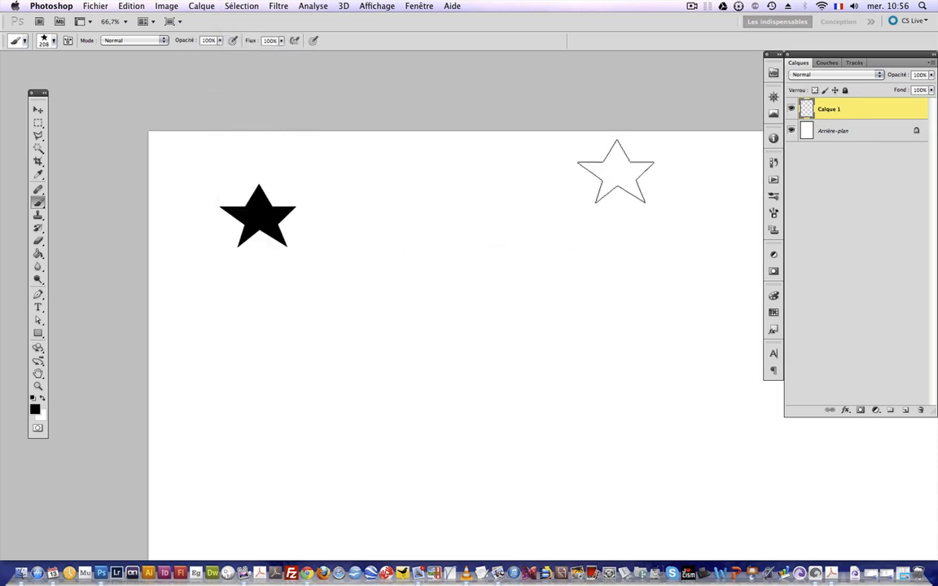
- Replace the original star's layer, Calque 1, with a new empty layer and make the new layer active
{"action": "left_click", "coordinate": [905, 409]}
{"action": "left_click", "coordinate": [865, 134]}
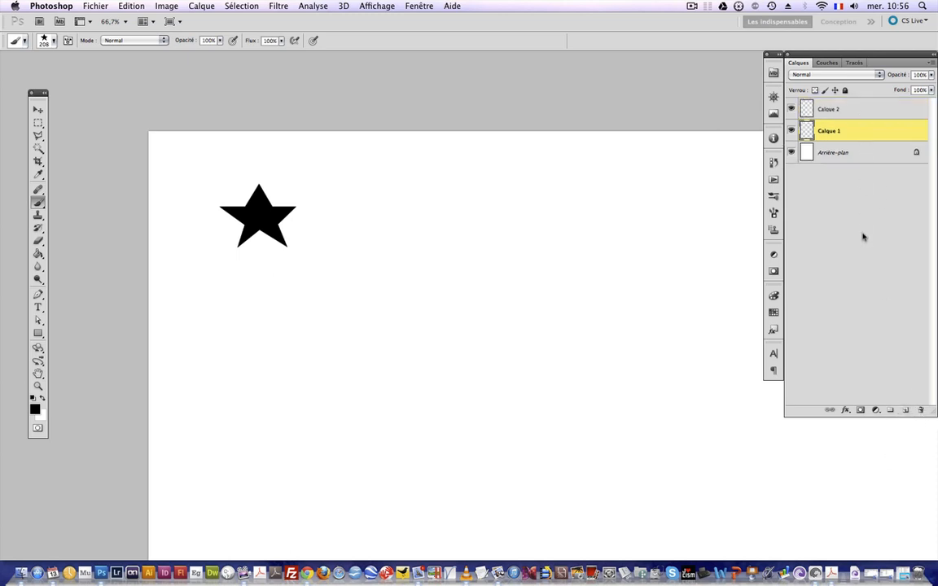
{"action": "key", "text": "Delete"}
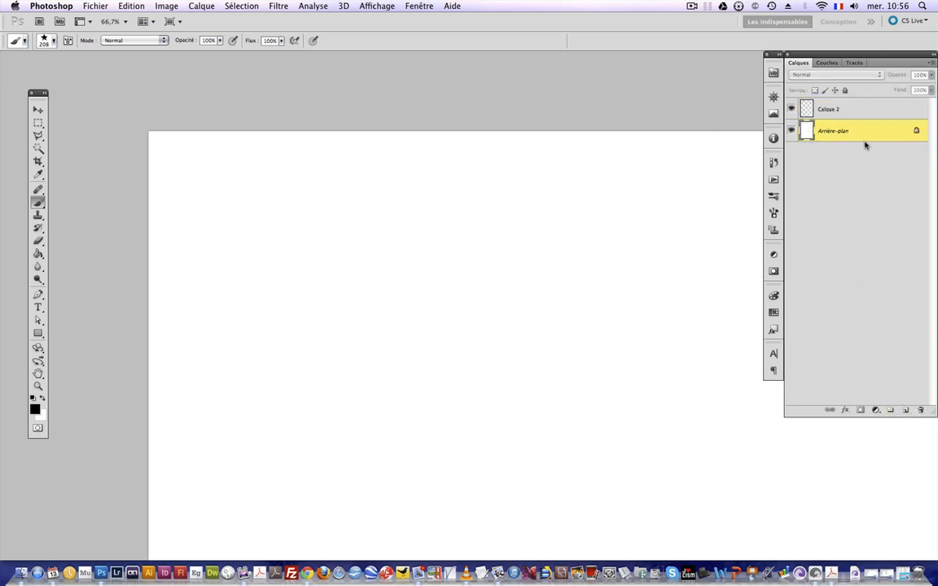
{"action": "left_click", "coordinate": [847, 109]}
- Stamp six separate black stars across the upper part of the page with the 208 px star brush
{"action": "left_click", "coordinate": [298, 234]}
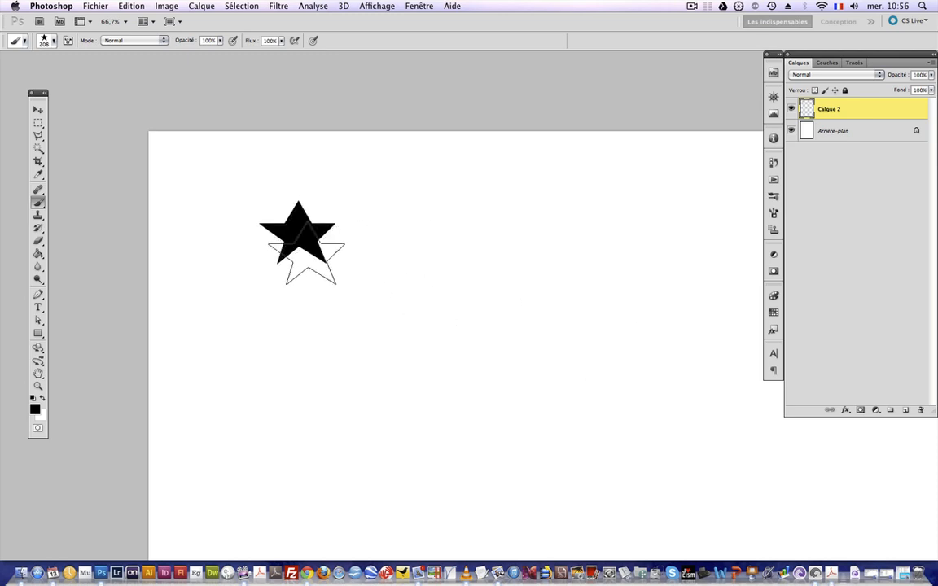
{"action": "left_click", "coordinate": [425, 322]}
{"action": "left_click", "coordinate": [502, 234]}
{"action": "left_click", "coordinate": [556, 367]}
{"action": "left_click", "coordinate": [395, 419]}
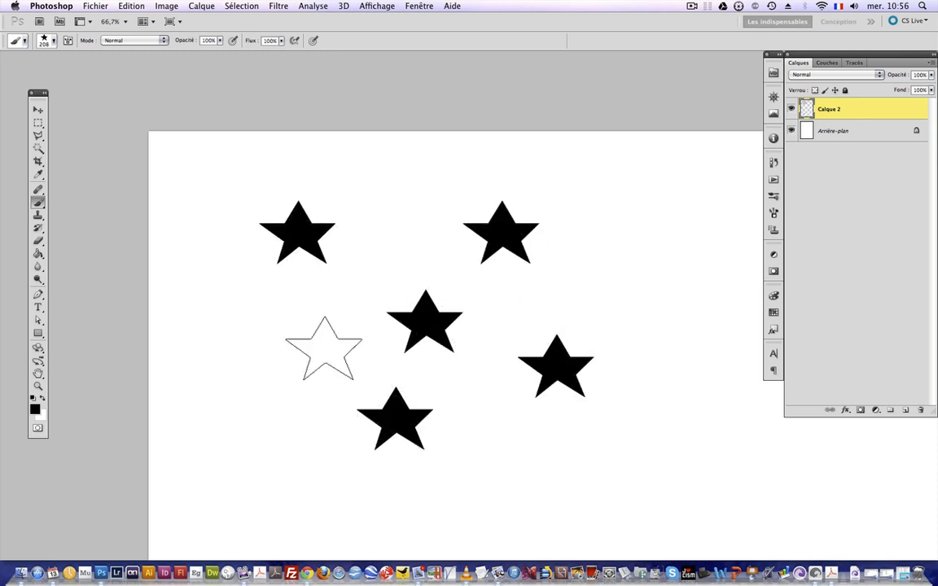
{"action": "left_click", "coordinate": [324, 349]}
- Reduce the star brush to 94 px and stamp six smaller black stars among the large ones
{"action": "left_click", "coordinate": [42, 39]}
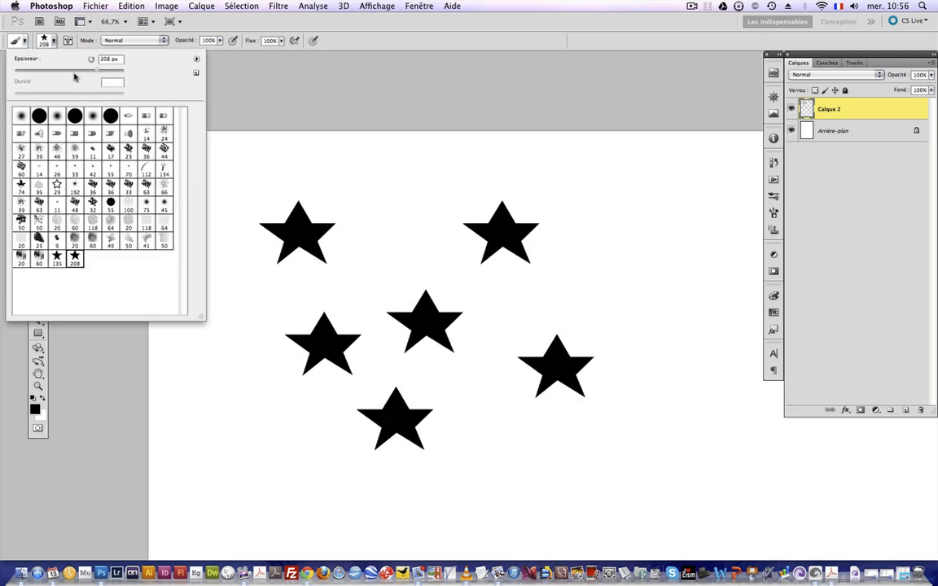
{"action": "left_click_drag", "start_coordinate": [74, 77], "coordinate": [62, 68]}
{"action": "left_click", "coordinate": [241, 196]}
{"action": "left_click", "coordinate": [235, 303]}
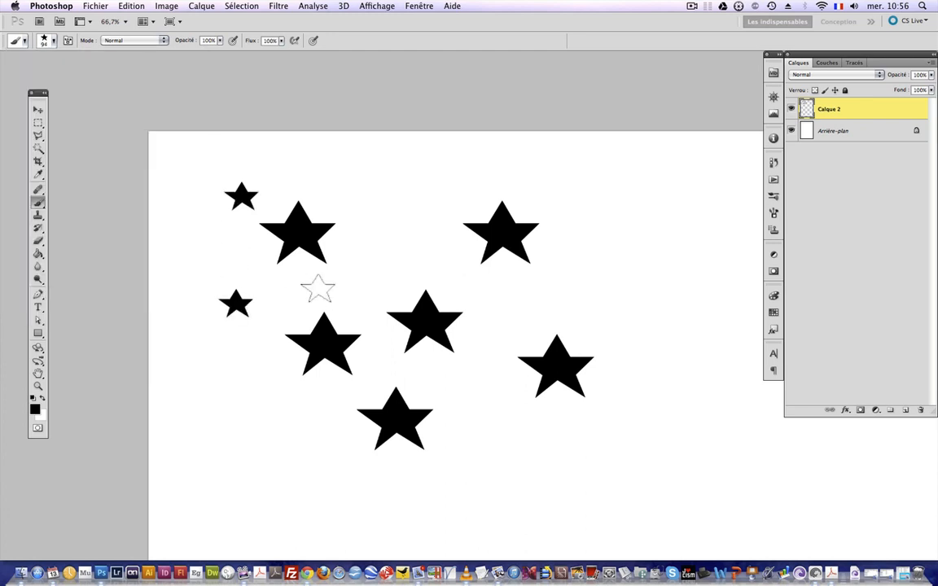
{"action": "left_click", "coordinate": [318, 288]}
{"action": "left_click", "coordinate": [418, 192]}
{"action": "left_click", "coordinate": [404, 271]}
{"action": "left_click", "coordinate": [535, 342]}
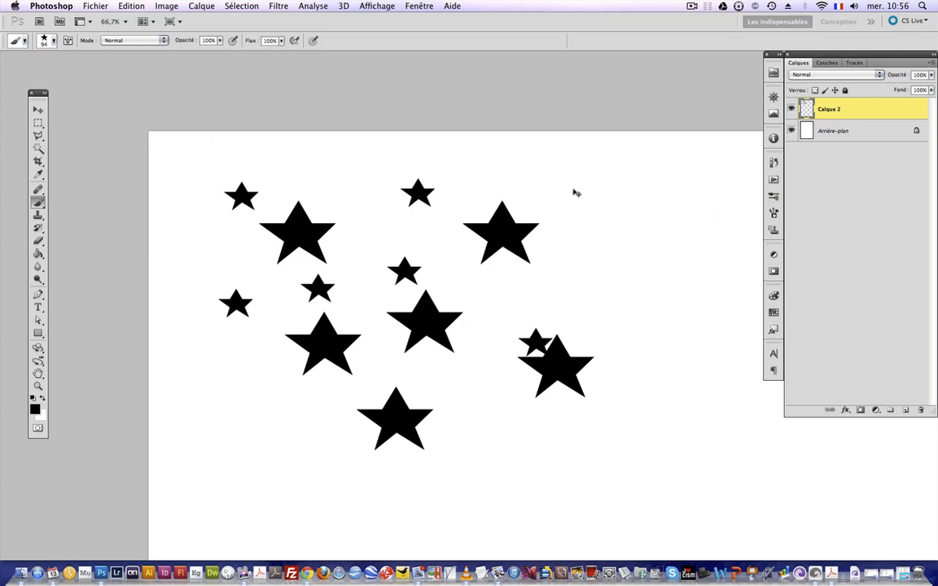
- Clear all the painted stars from Calque 2 and remove the selection
{"action": "key", "text": "super+a"}
{"action": "key", "text": "Delete"}
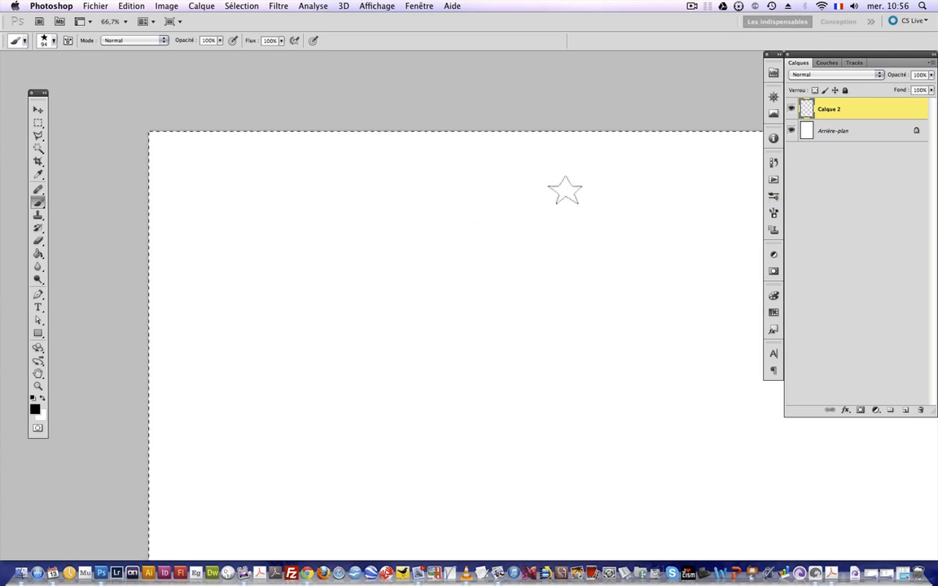
{"action": "key", "text": "super+d"}
- Enable Dynamique de forme for the 94 px star brush with a size variation of 27%
{"action": "left_click", "coordinate": [773, 197]}
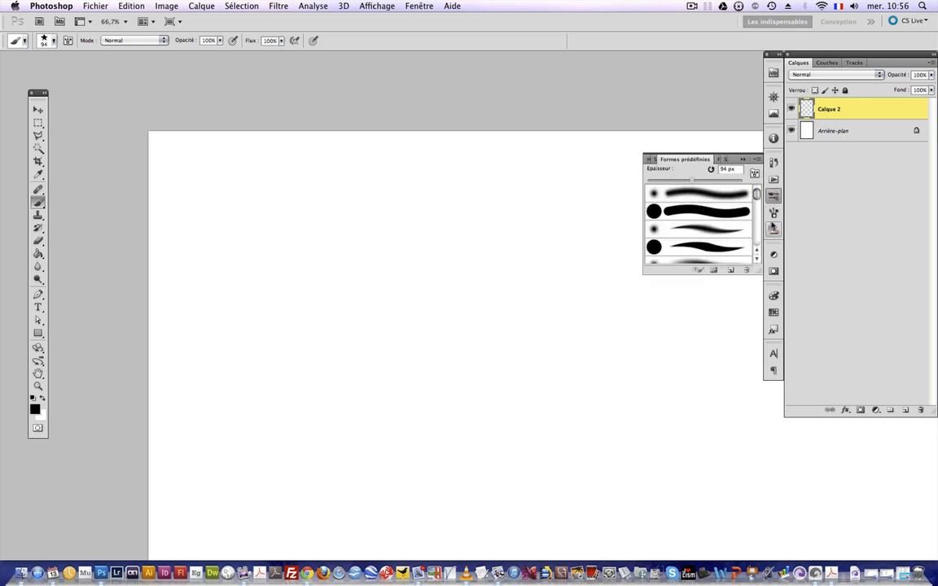
{"action": "left_click", "coordinate": [773, 212]}
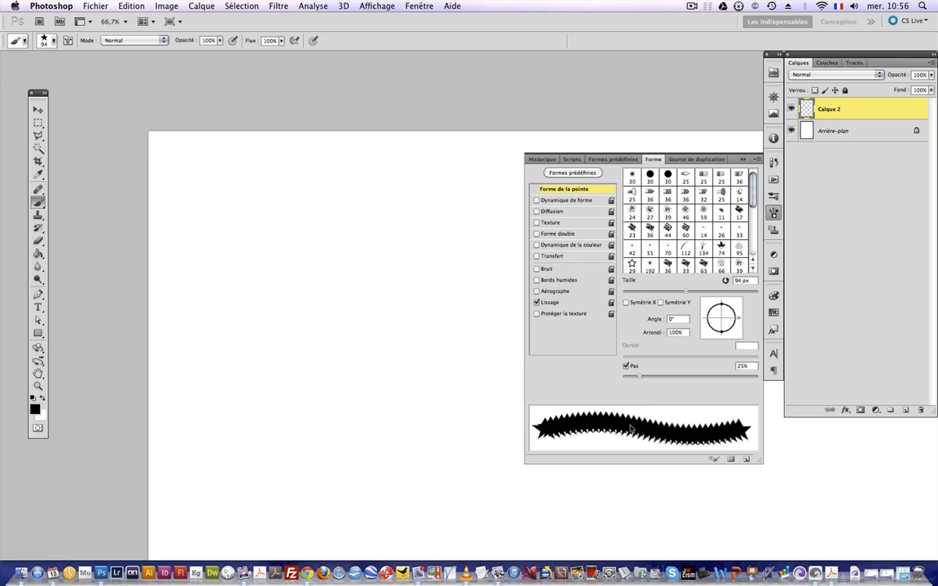
{"action": "left_click", "coordinate": [537, 200]}
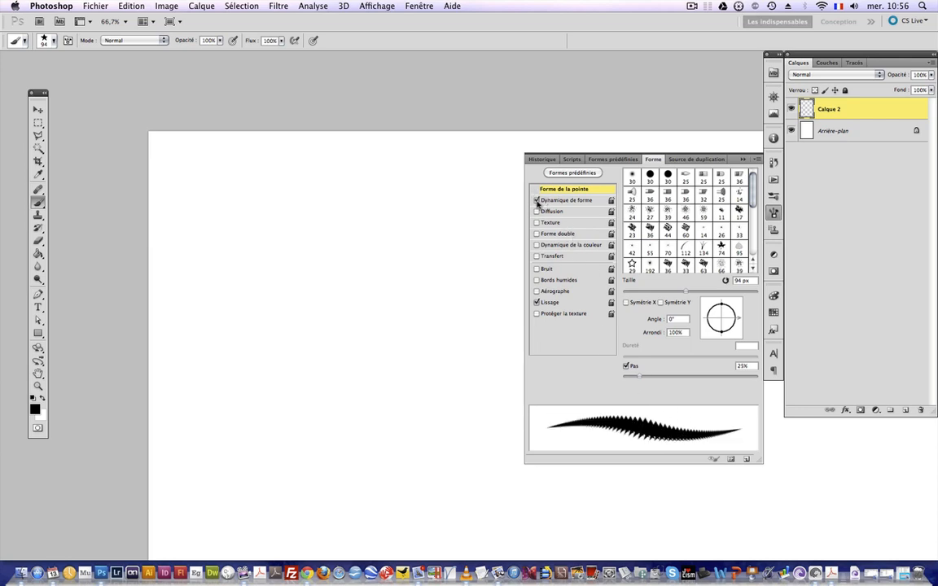
{"action": "left_click", "coordinate": [557, 202]}
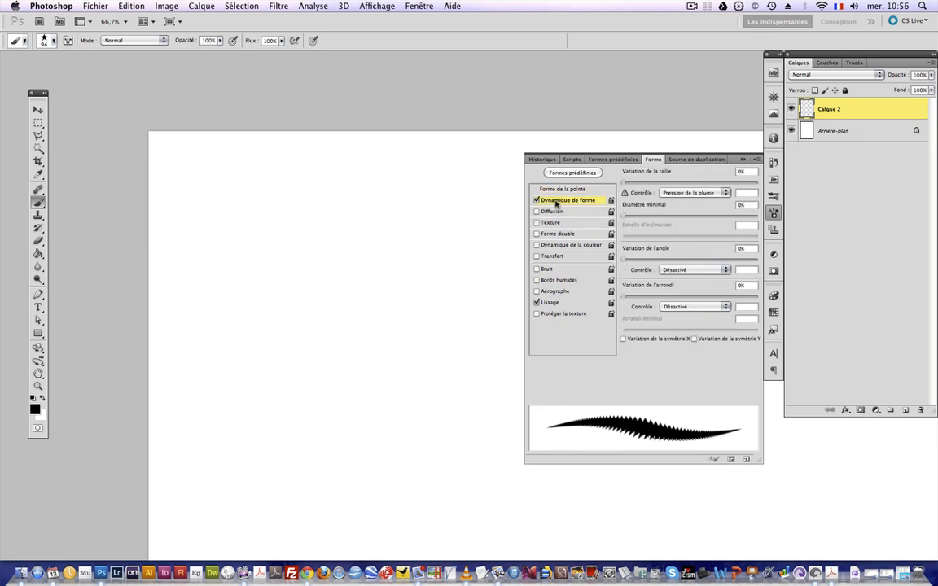
{"action": "left_click_drag", "start_coordinate": [624, 183], "coordinate": [659, 186]}
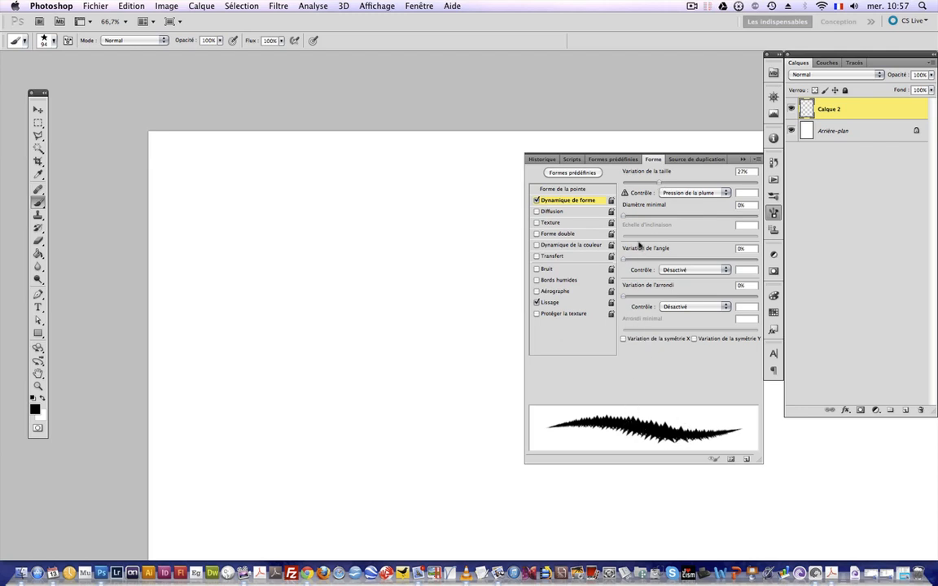
- Enable Diffusion for the star brush and set the scatter to 432%
{"action": "left_click", "coordinate": [588, 212]}
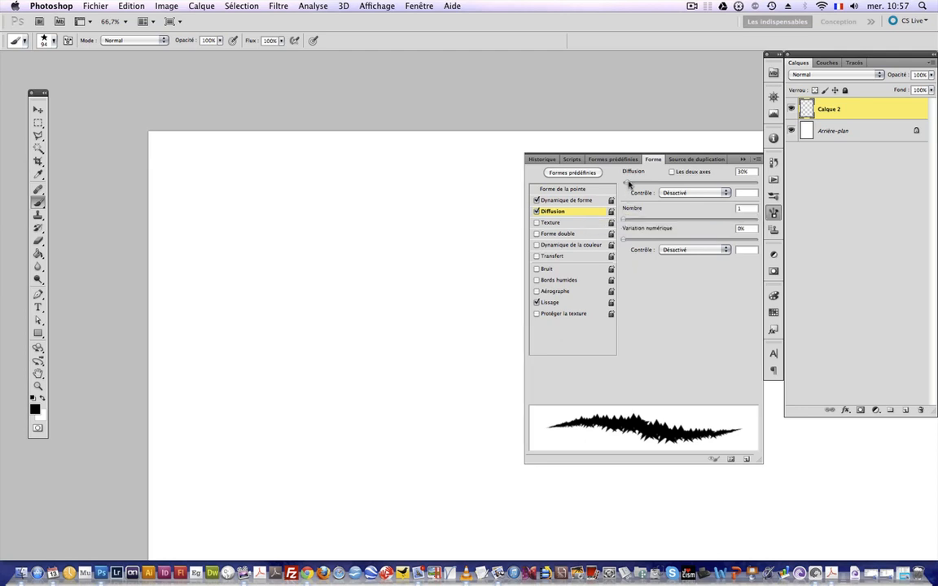
{"action": "left_click_drag", "start_coordinate": [628, 184], "coordinate": [682, 187]}
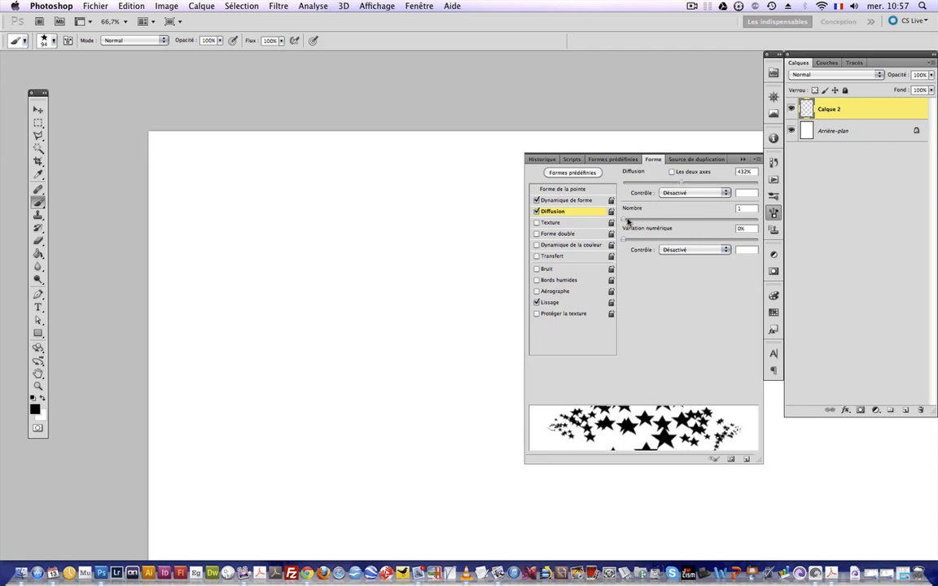
{"action": "mouse_move", "coordinate": [626, 221]}
{"action": "left_mouse_down"}
{"action": "mouse_move", "coordinate": [660, 221]}
{"action": "mouse_move", "coordinate": [626, 221]}
{"action": "mouse_move", "coordinate": [672, 241]}
{"action": "mouse_move", "coordinate": [624, 242]}
{"action": "left_mouse_up"}
- Raise the star brush's size variation in Dynamique de forme to 81%
{"action": "left_click", "coordinate": [566, 202]}
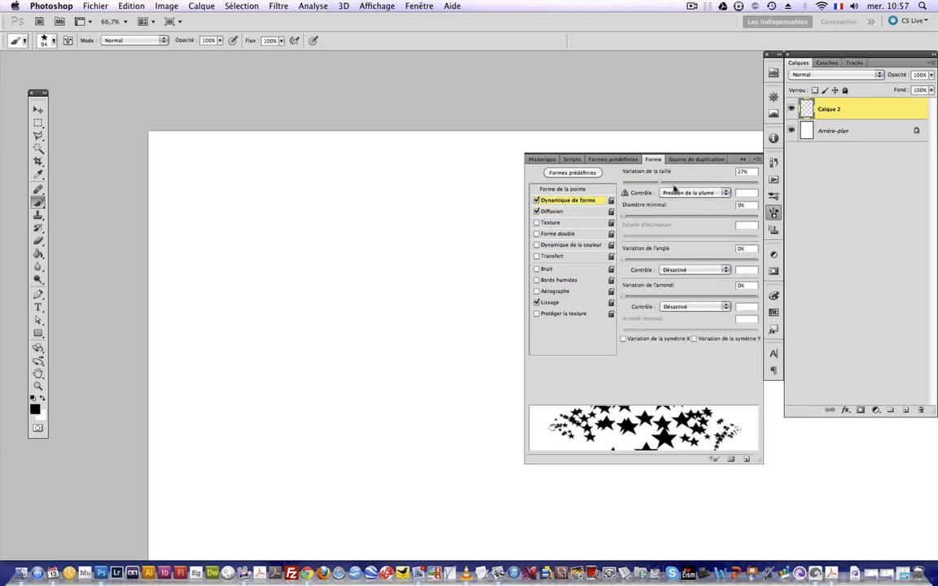
{"action": "mouse_move", "coordinate": [661, 184]}
{"action": "left_mouse_down"}
{"action": "mouse_move", "coordinate": [625, 185]}
{"action": "mouse_move", "coordinate": [730, 184]}
{"action": "left_mouse_up"}
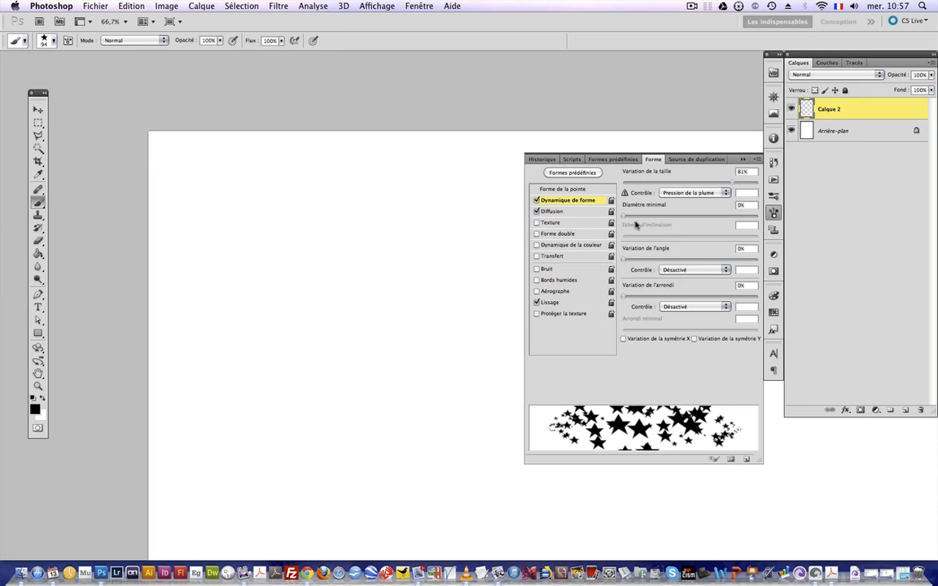
{"action": "mouse_move", "coordinate": [625, 262]}
{"action": "left_mouse_down"}
{"action": "mouse_move", "coordinate": [676, 262]}
{"action": "mouse_move", "coordinate": [624, 261]}
{"action": "left_mouse_up"}
{"action": "mouse_move", "coordinate": [625, 298]}
{"action": "left_mouse_down"}
{"action": "mouse_move", "coordinate": [682, 298]}
{"action": "mouse_move", "coordinate": [624, 298]}
{"action": "left_mouse_up"}
- Try Forme double with the Chalk 36 pixels tip and then Texture on the star brush, switching each off again
{"action": "left_click", "coordinate": [565, 235]}
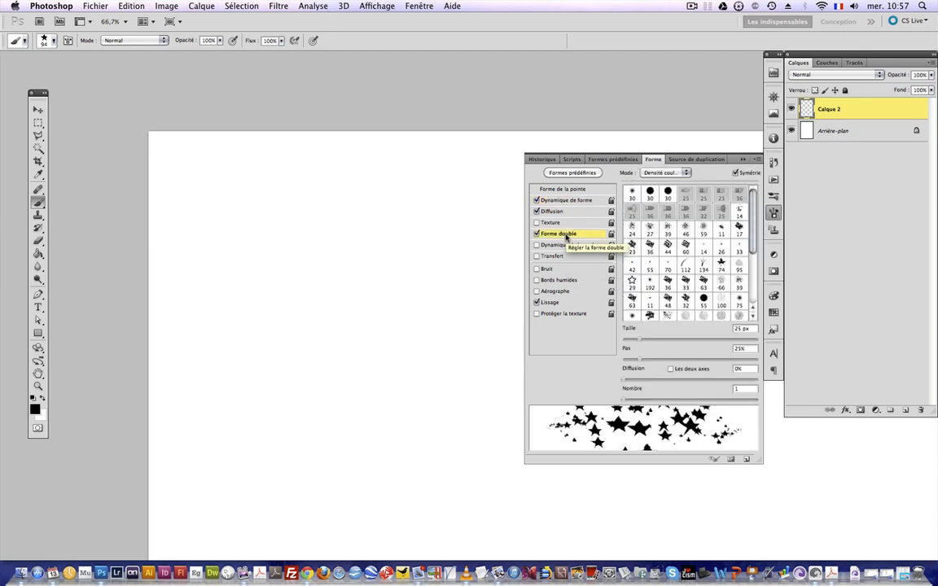
{"action": "left_click", "coordinate": [649, 247]}
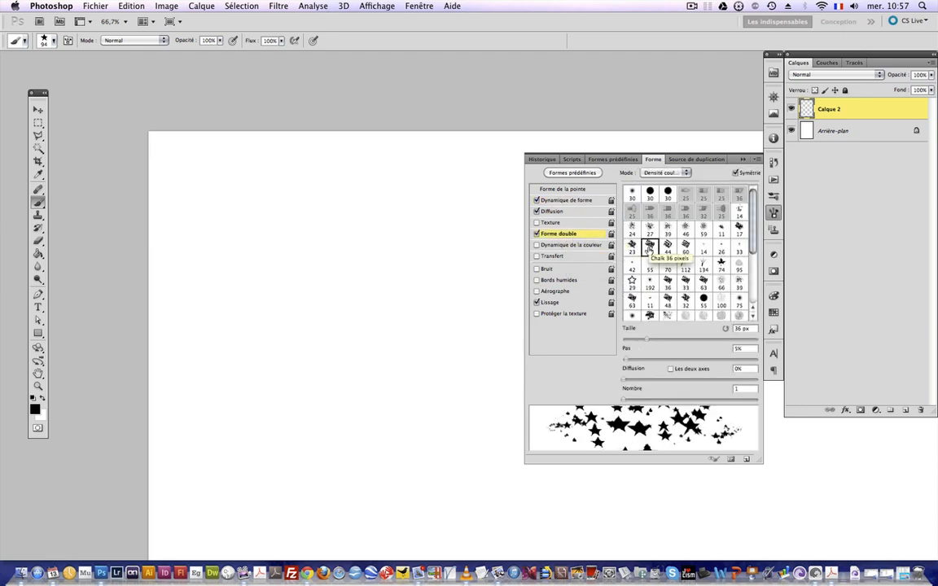
{"action": "left_click", "coordinate": [541, 233]}
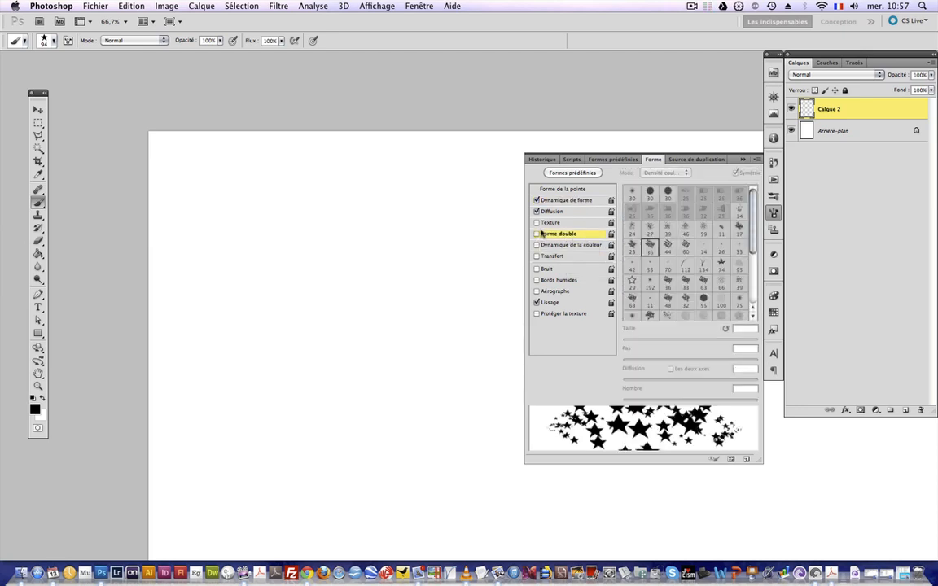
{"action": "left_click", "coordinate": [553, 224]}
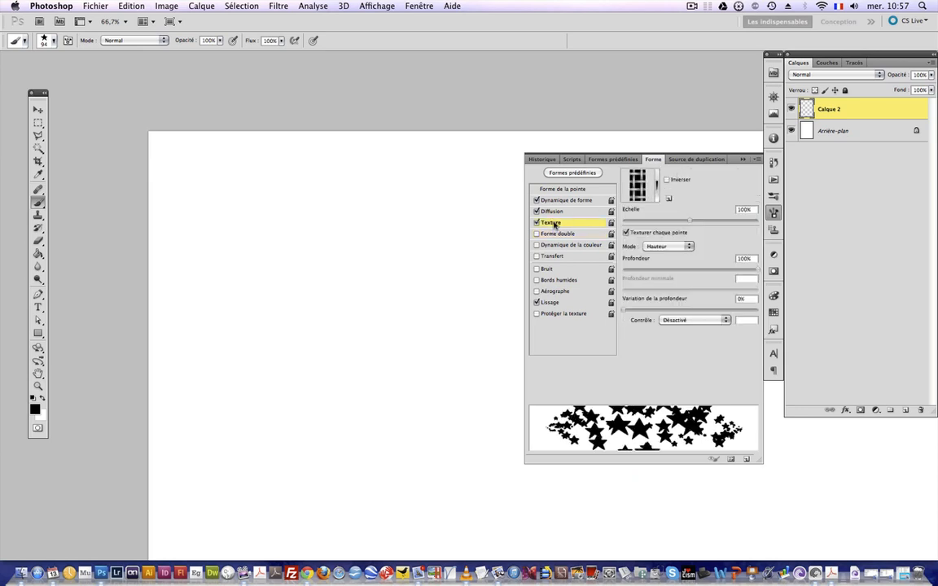
{"action": "left_click", "coordinate": [537, 224]}
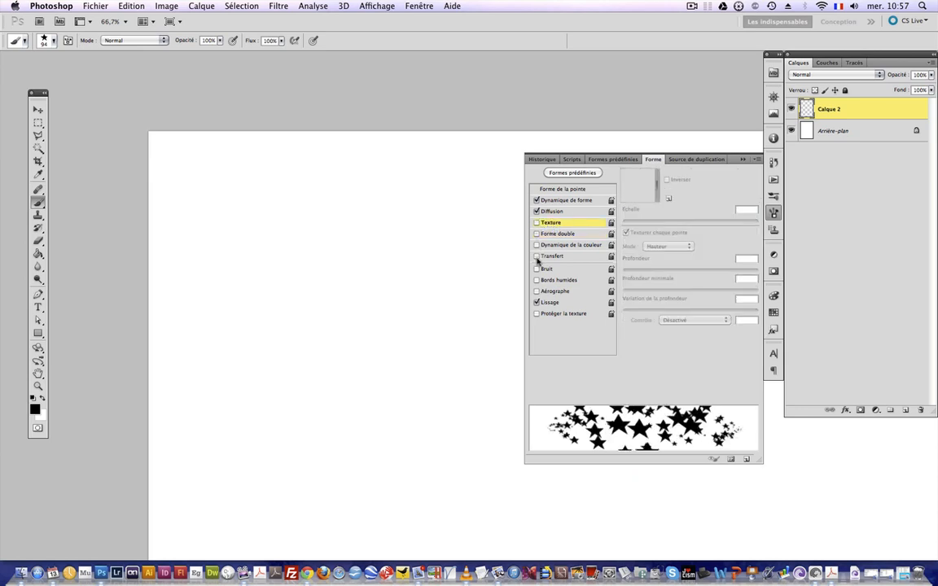
- Paint three long test strokes of scattered black stars across the upper-left part of the page
{"action": "left_click", "coordinate": [574, 201]}
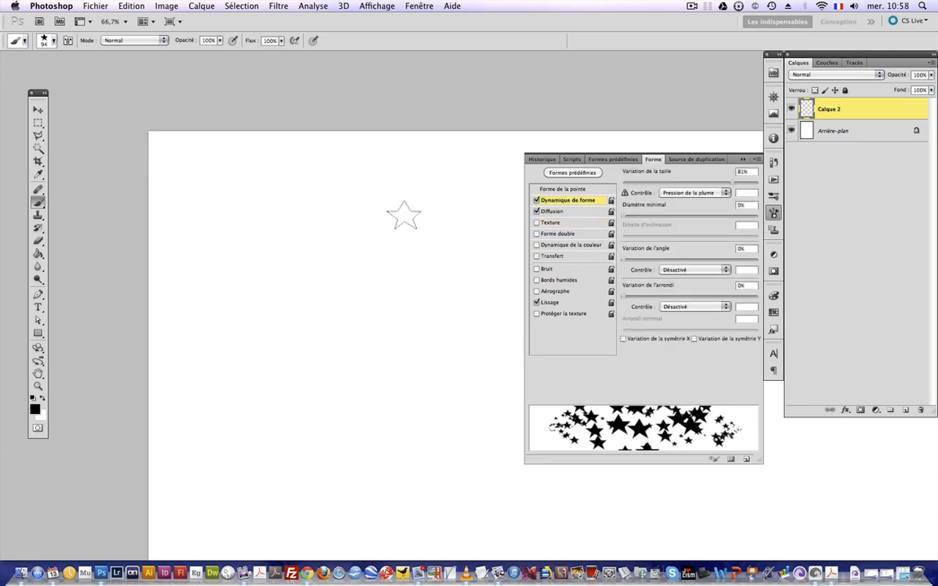
{"action": "mouse_move", "coordinate": [281, 199]}
{"action": "left_mouse_down"}
{"action": "mouse_move", "coordinate": [364, 300]}
{"action": "mouse_move", "coordinate": [460, 466]}
{"action": "left_mouse_up"}
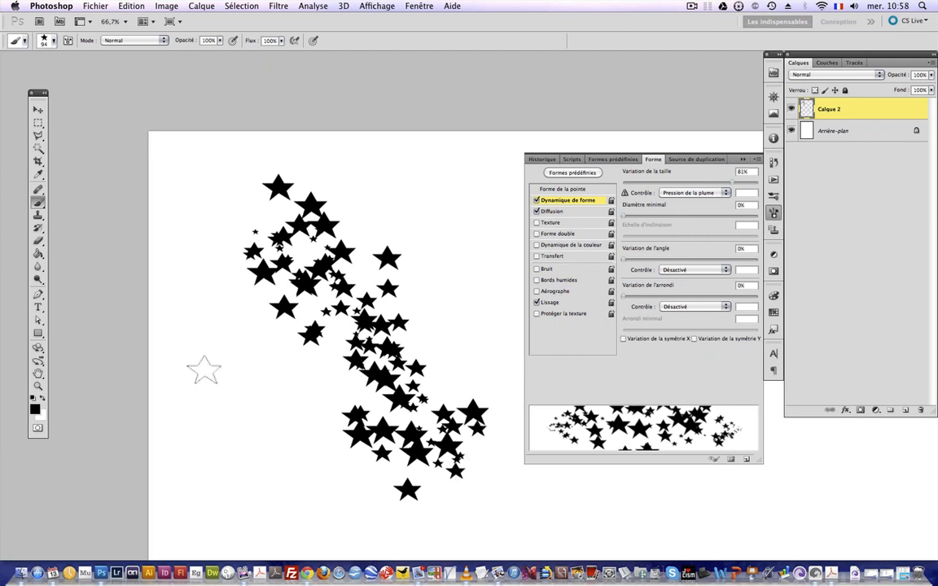
{"action": "mouse_move", "coordinate": [203, 369]}
{"action": "left_mouse_down"}
{"action": "mouse_move", "coordinate": [244, 334]}
{"action": "mouse_move", "coordinate": [462, 217]}
{"action": "mouse_move", "coordinate": [439, 301]}
{"action": "left_mouse_up"}
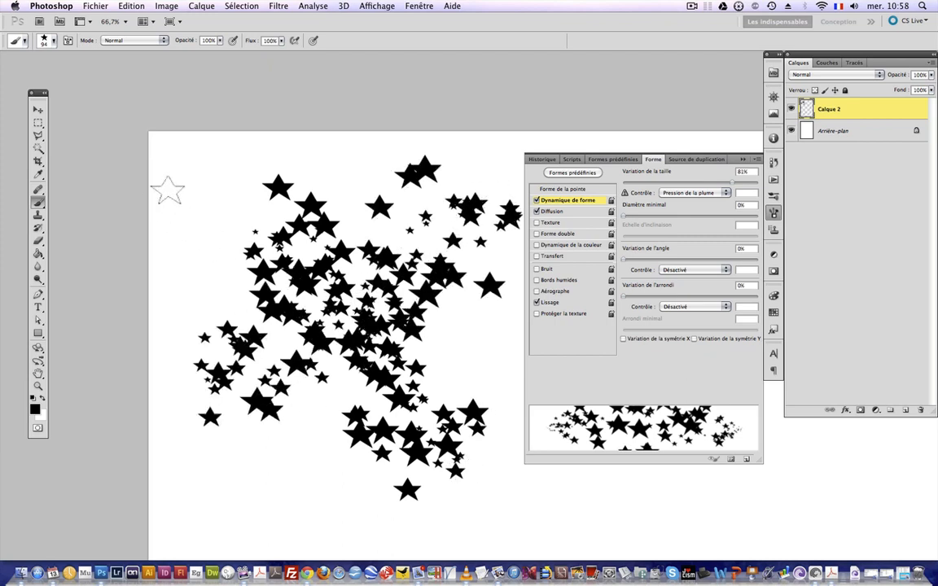
{"action": "mouse_move", "coordinate": [163, 183]}
{"action": "left_mouse_down"}
{"action": "mouse_move", "coordinate": [236, 228]}
{"action": "mouse_move", "coordinate": [448, 306]}
{"action": "mouse_move", "coordinate": [481, 374]}
{"action": "left_mouse_up"}
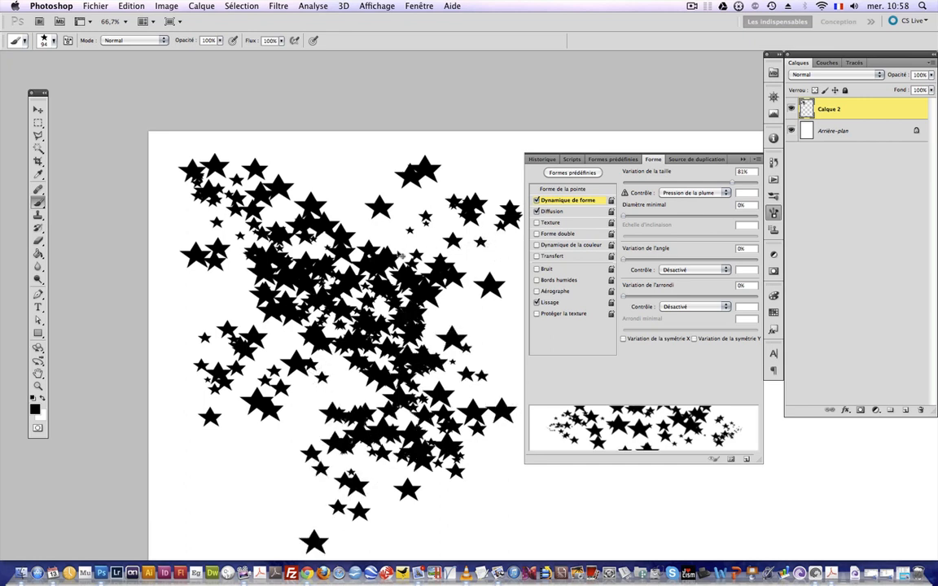
- Undo the three test strokes of scattered black stars
{"action": "key", "text": "super+z"}
{"action": "key", "text": "alt+super+z"}
{"action": "key", "text": "alt+super+z"}
{"action": "key", "text": "alt+super+z"}
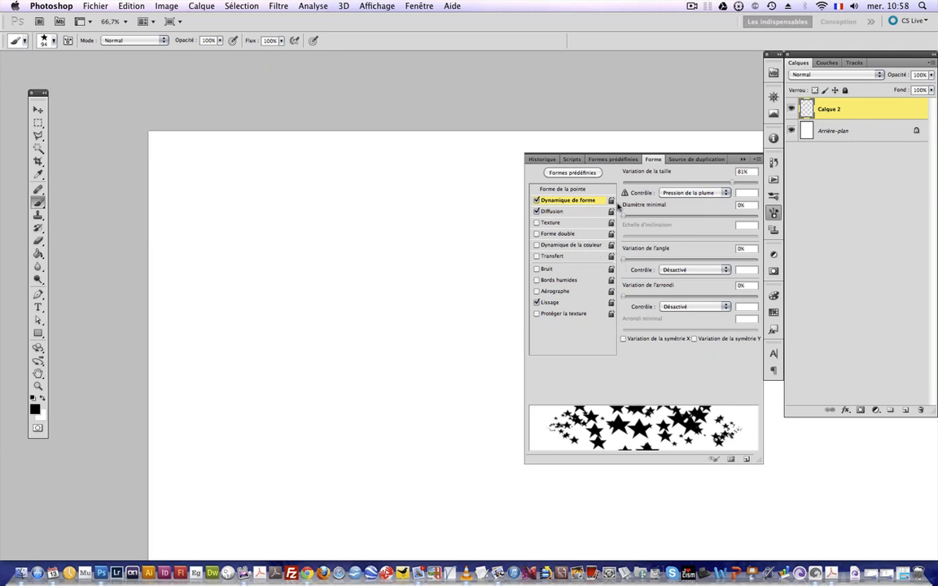
{"action": "left_click", "coordinate": [681, 194]}
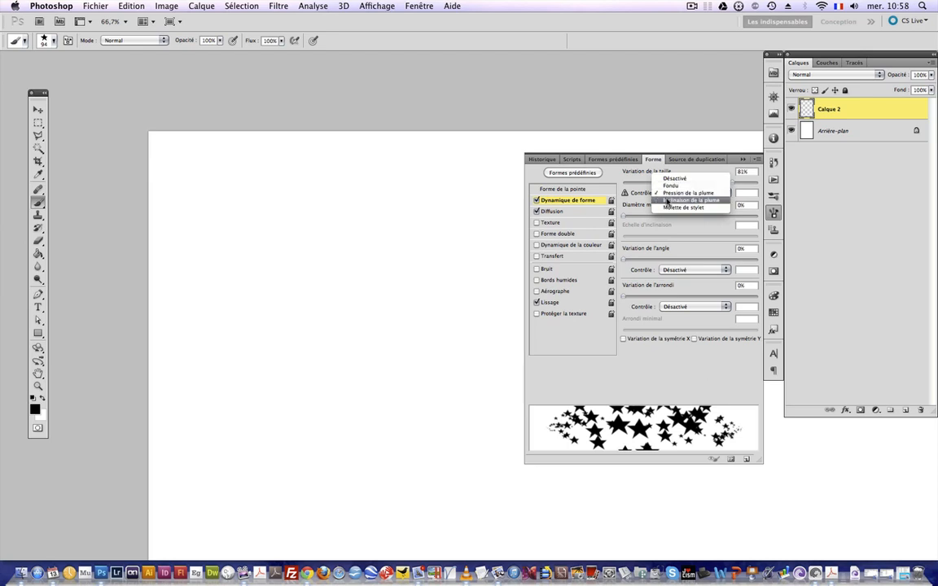
{"action": "left_click", "coordinate": [627, 206]}
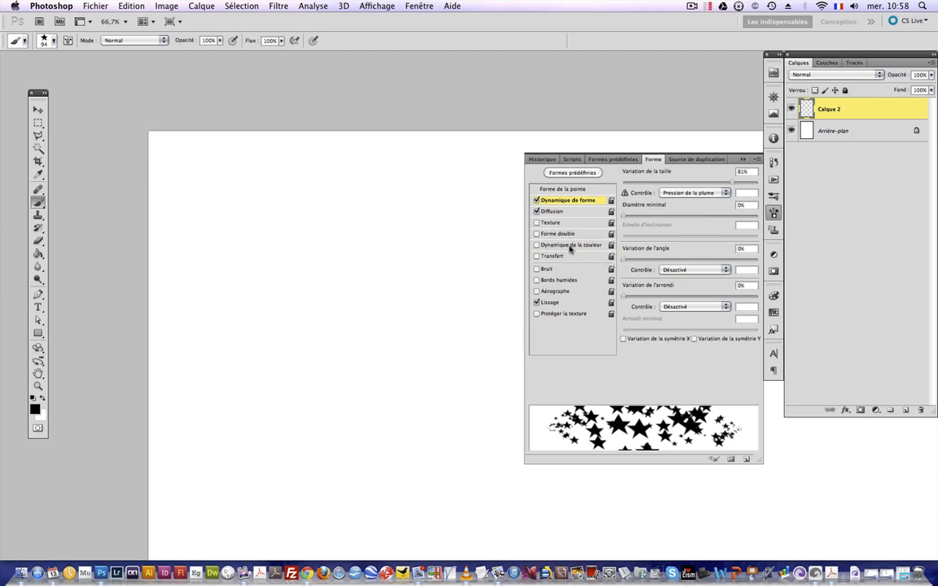
- Enable Dynamique de la couleur with 45% foreground/background and 56% hue variation, and paint scattered stars across the page
{"action": "left_click", "coordinate": [570, 245]}
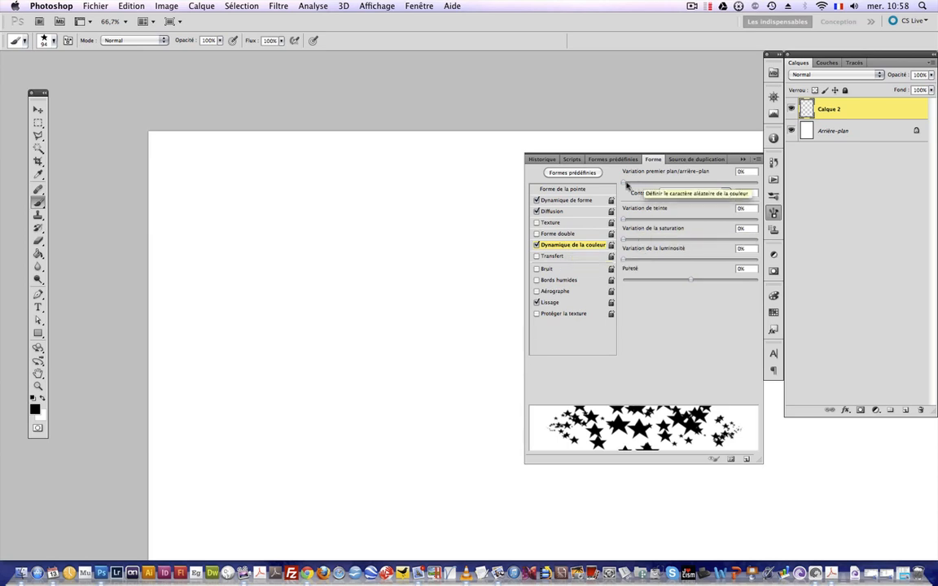
{"action": "left_click_drag", "start_coordinate": [626, 185], "coordinate": [658, 187]}
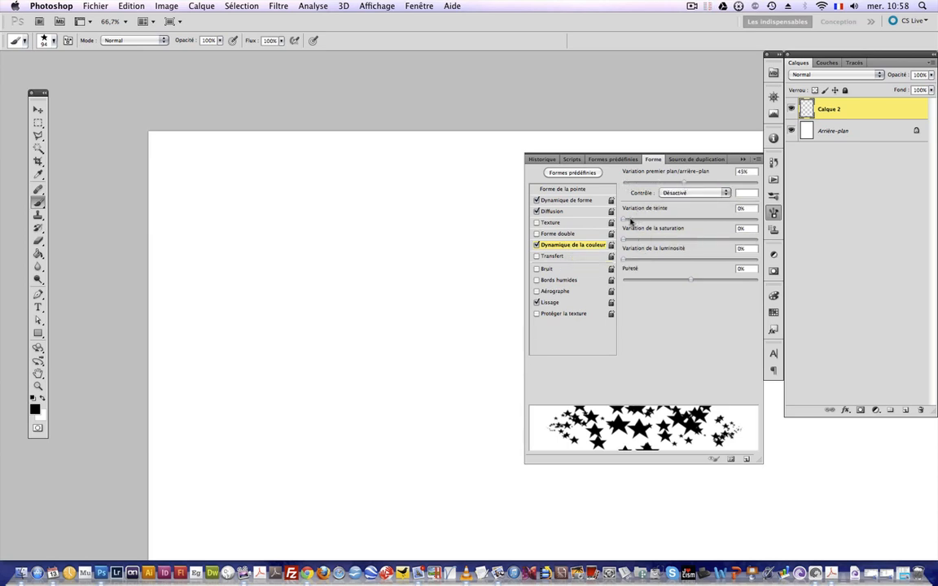
{"action": "left_click_drag", "start_coordinate": [626, 219], "coordinate": [698, 218]}
{"action": "left_click_drag", "start_coordinate": [247, 226], "coordinate": [452, 379]}
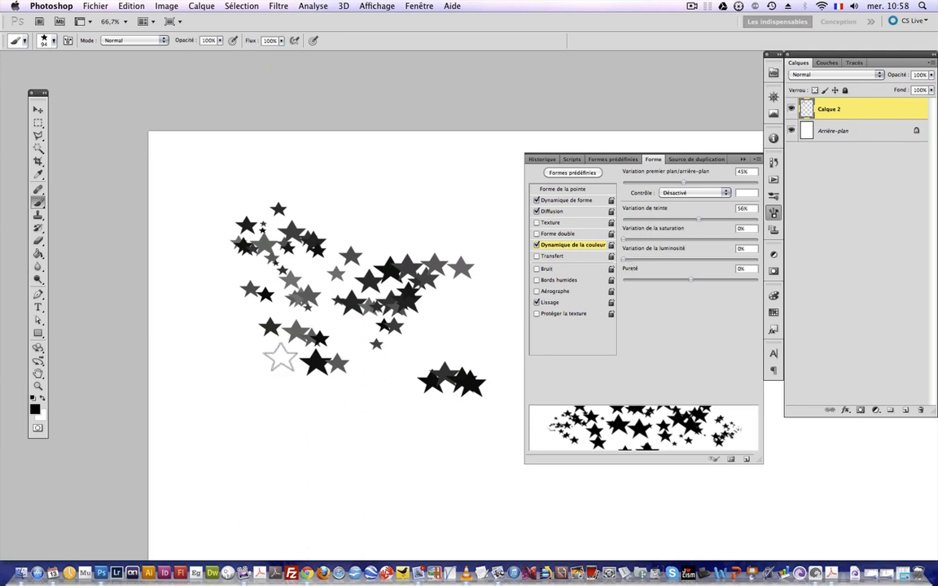
- Set the foreground colour to red #de1919 and paint scattered multicoloured stars over the page
{"action": "left_click", "coordinate": [35, 411]}
{"action": "left_click", "coordinate": [634, 356]}
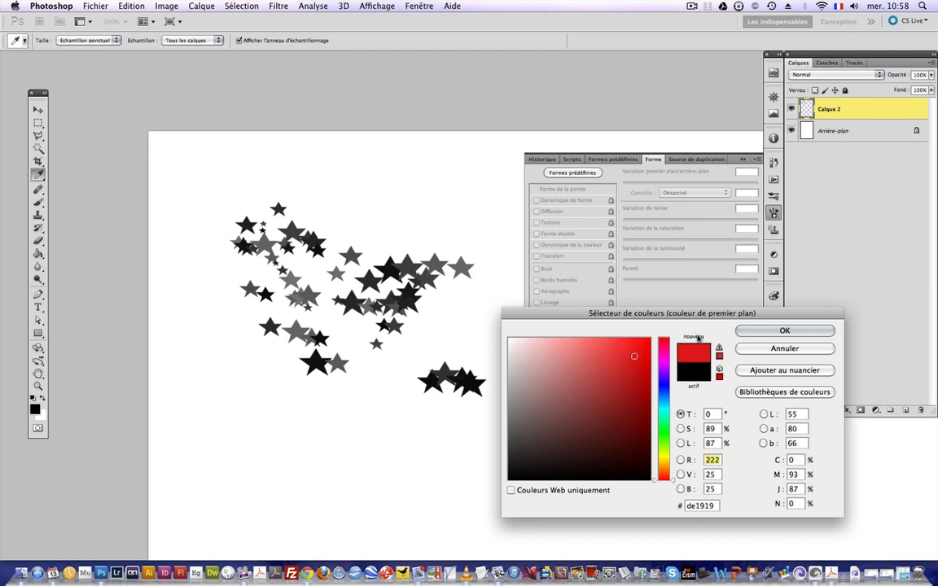
{"action": "left_click", "coordinate": [784, 331]}
{"action": "left_click_drag", "start_coordinate": [342, 182], "coordinate": [429, 448]}
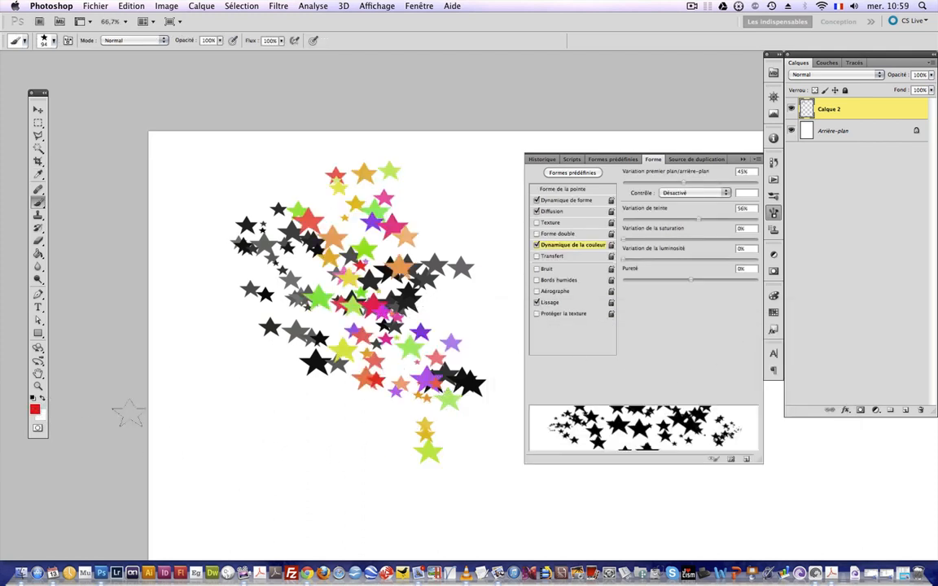
{"action": "mouse_move", "coordinate": [437, 172]}
{"action": "left_mouse_down"}
{"action": "mouse_move", "coordinate": [456, 179]}
{"action": "mouse_move", "coordinate": [187, 456]}
{"action": "mouse_move", "coordinate": [431, 527]}
{"action": "mouse_move", "coordinate": [502, 468]}
{"action": "left_mouse_up"}
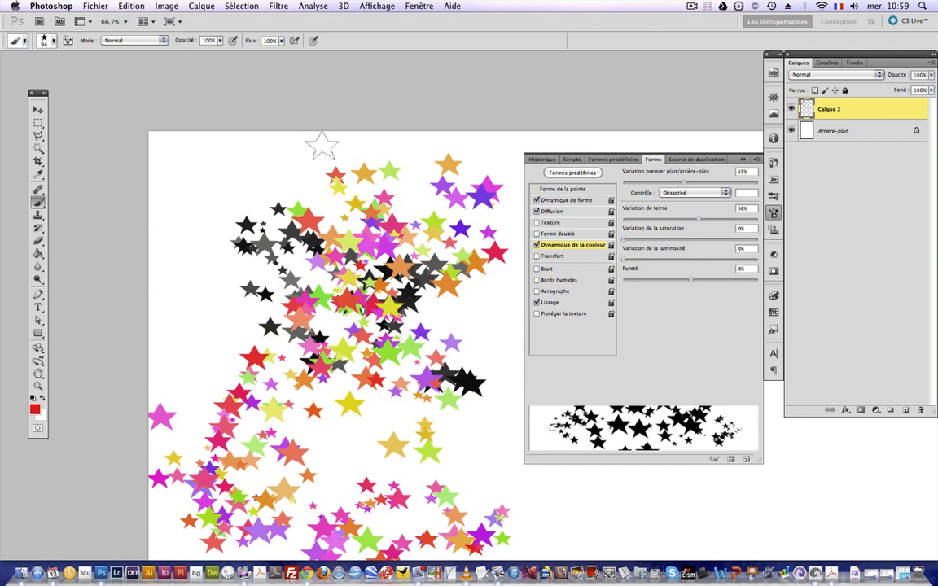
{"action": "left_click", "coordinate": [692, 6]}
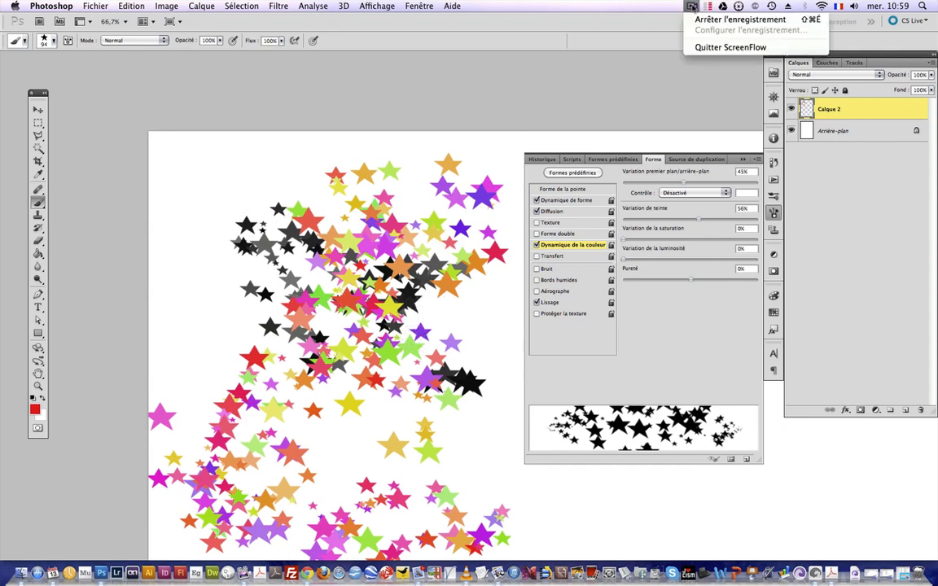